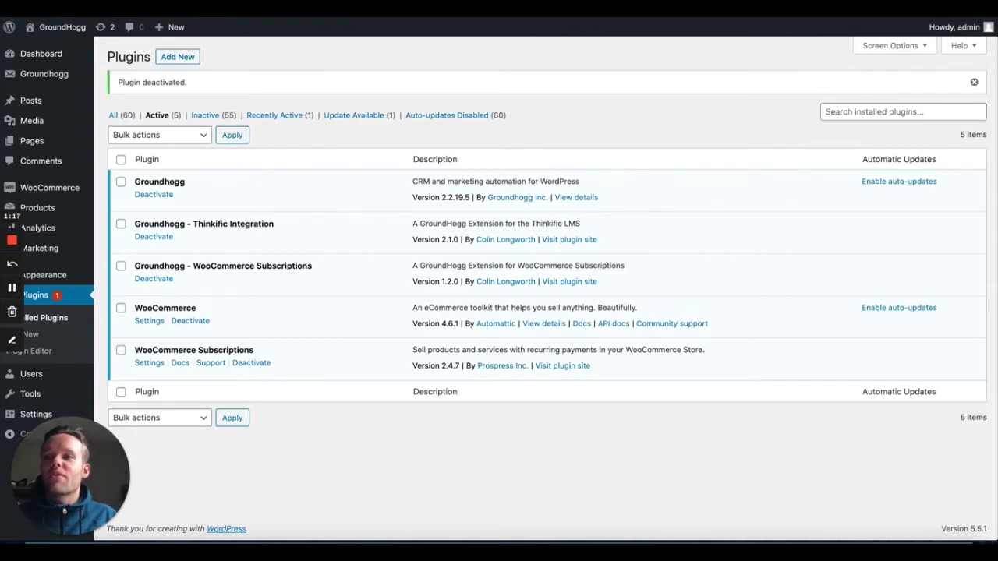
- Create a new Groundhogg funnel from the Start From Scratch template
key(ctrl+Tab)
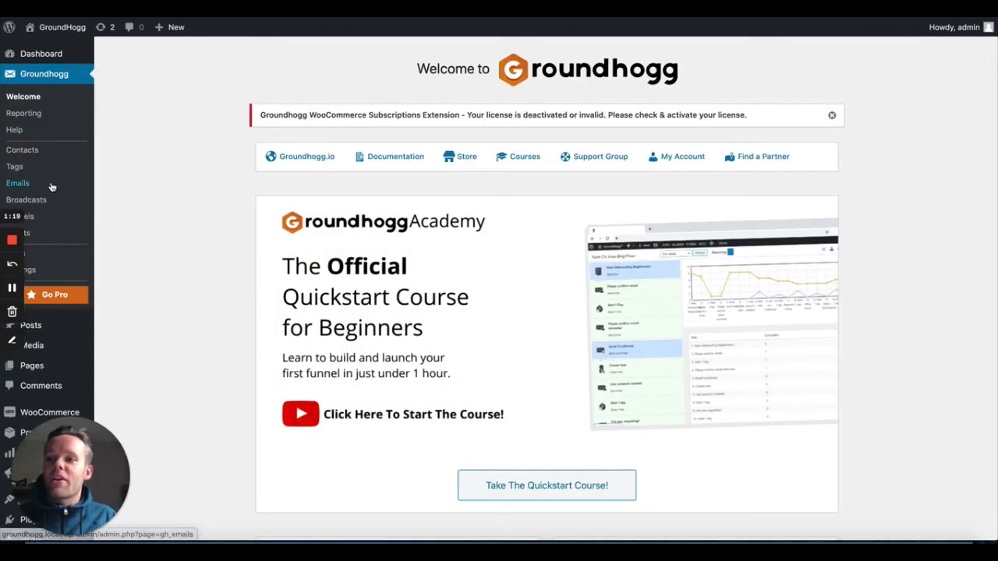
click(52, 221)
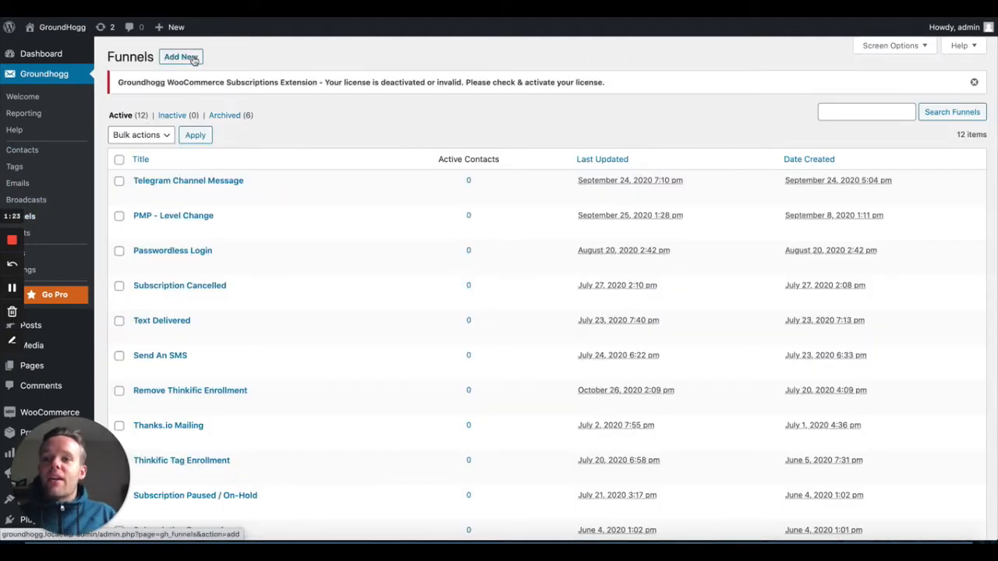
click(181, 57)
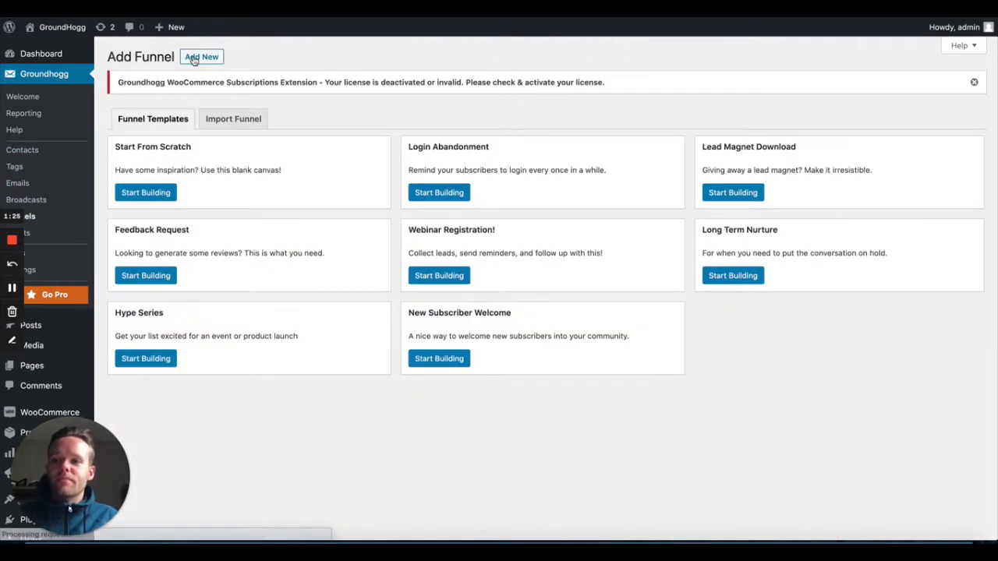
click(158, 194)
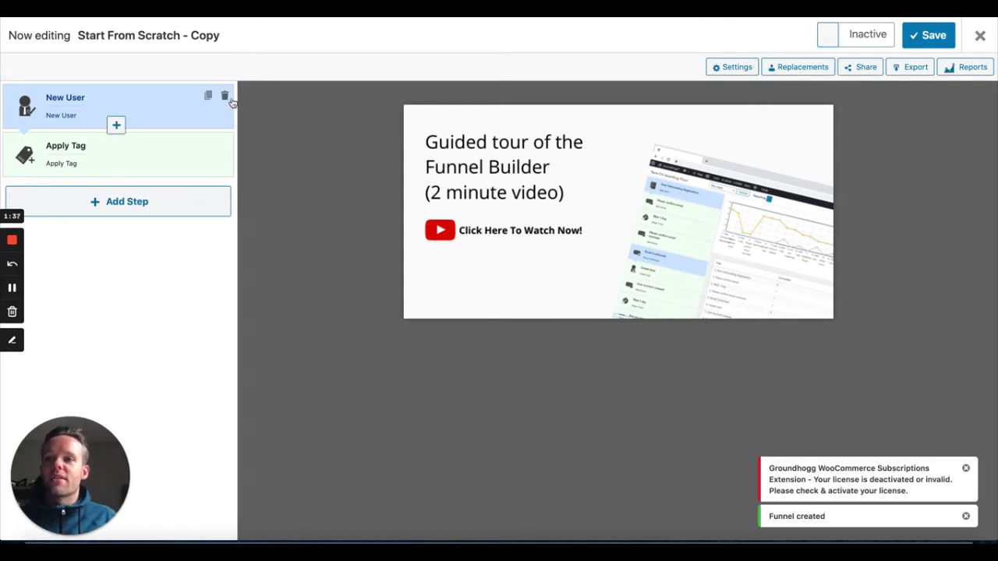
- Delete the default New User and Apply Tag steps from the new funnel
click(226, 97)
key(Return)
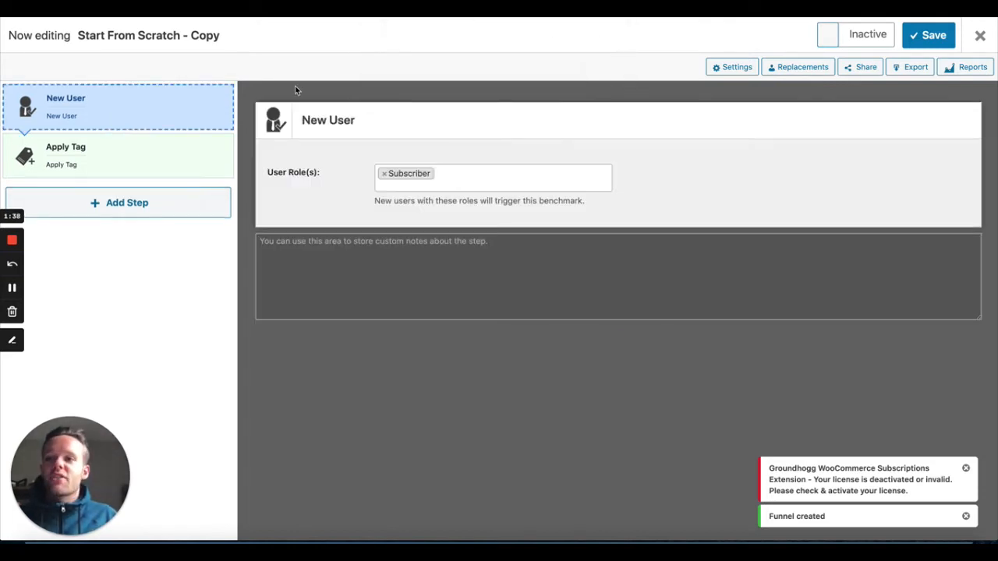
click(225, 96)
click(609, 85)
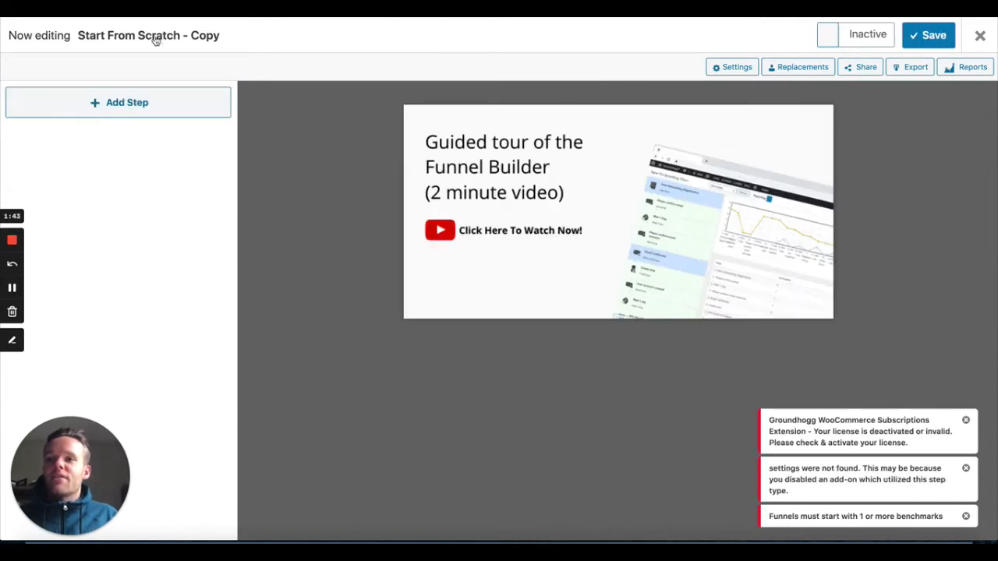
- Rename the funnel as Sub Creation
click(155, 36)
key(ctrl+a)
text(Sub C)
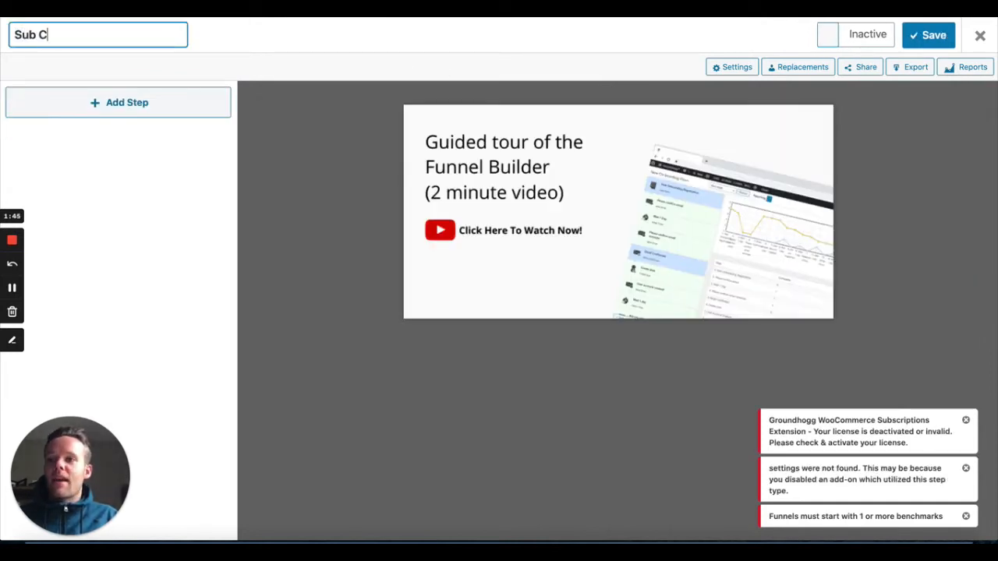
text(reation)
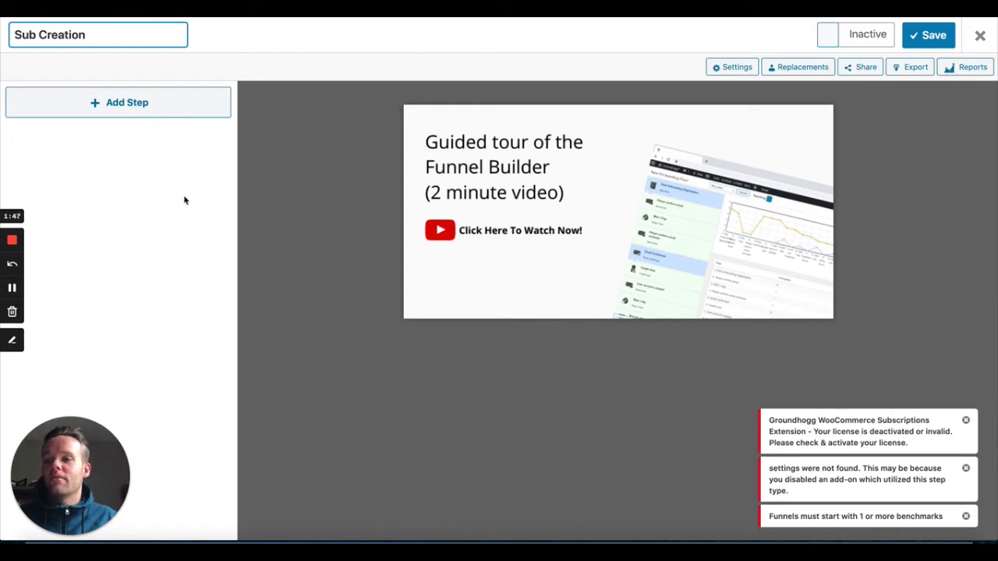
click(185, 200)
- Add a Subscription Created benchmark as the funnel's first step
click(149, 102)
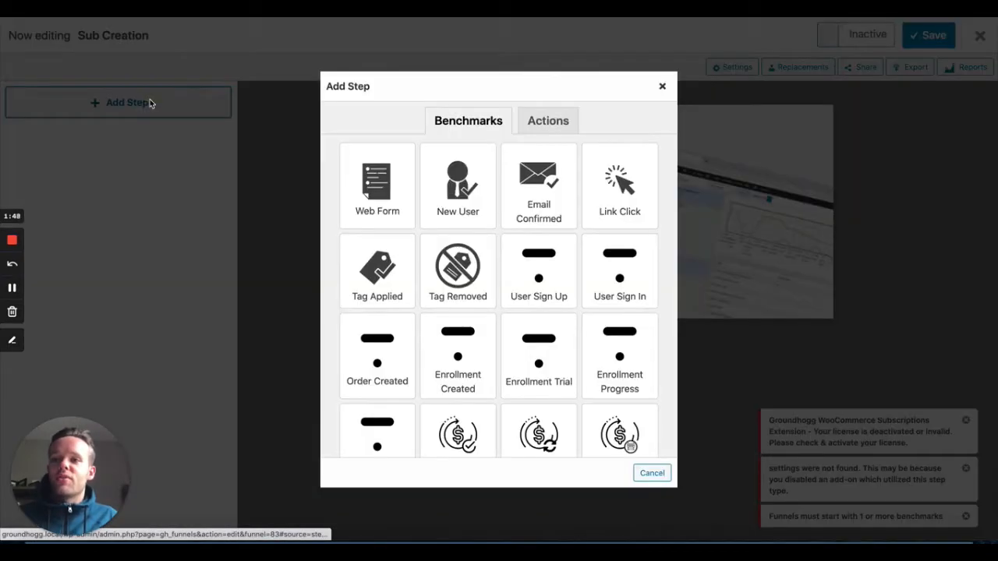
scroll(508, 307, down, 2)
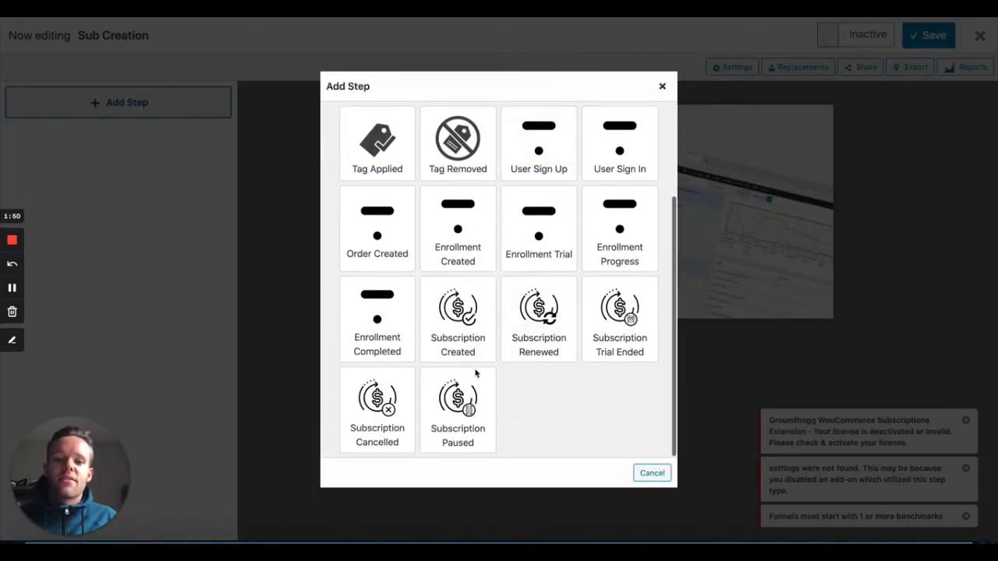
click(460, 324)
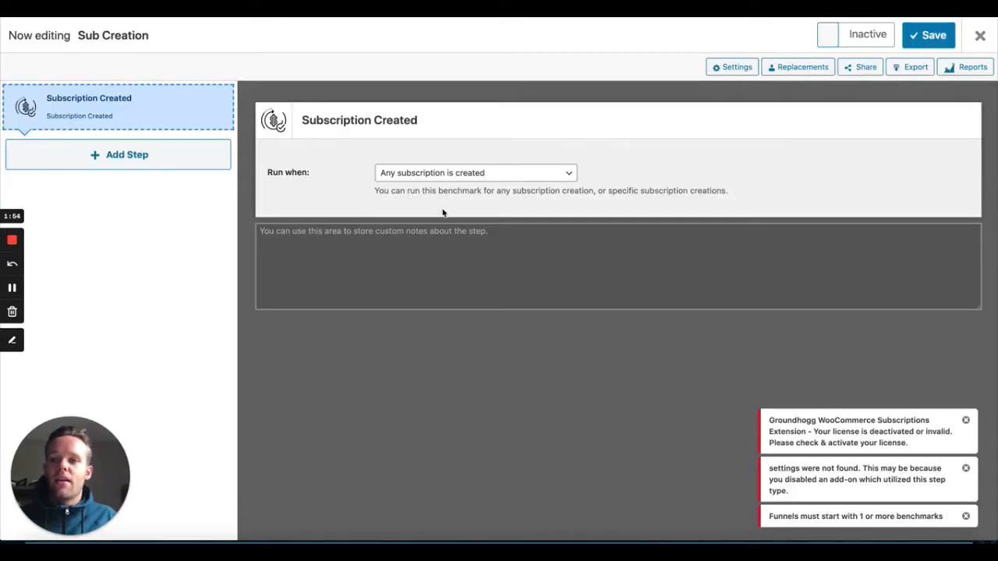
- Set the benchmark to run when any of the following subscriptions are created, choose the Masterclass Bundle product and save the funnel
click(472, 178)
click(472, 184)
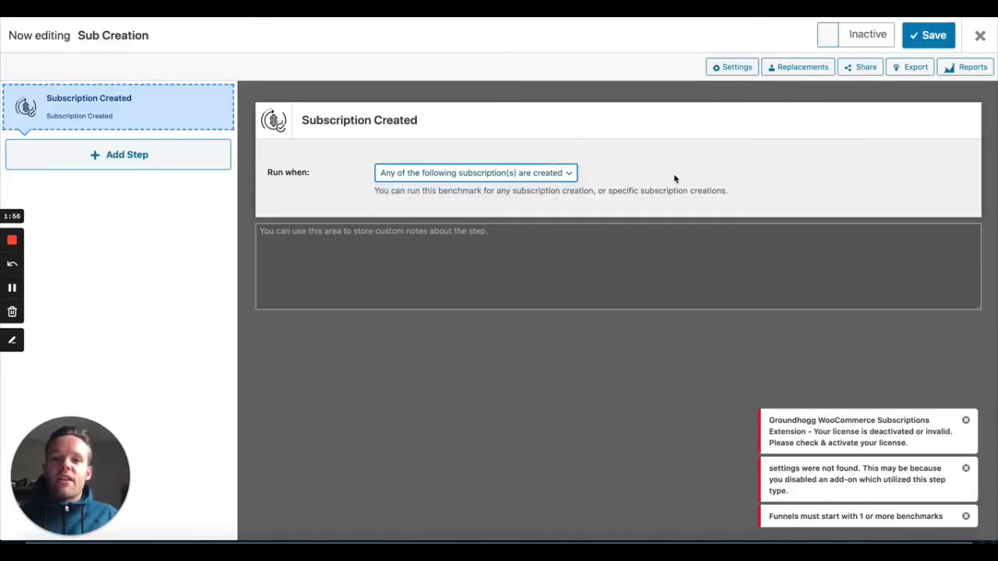
click(936, 41)
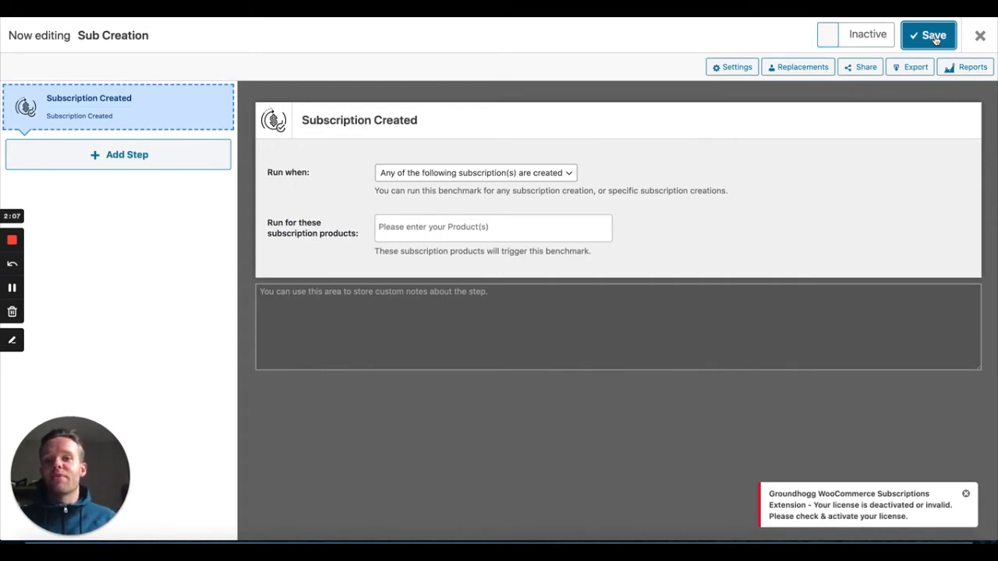
click(440, 228)
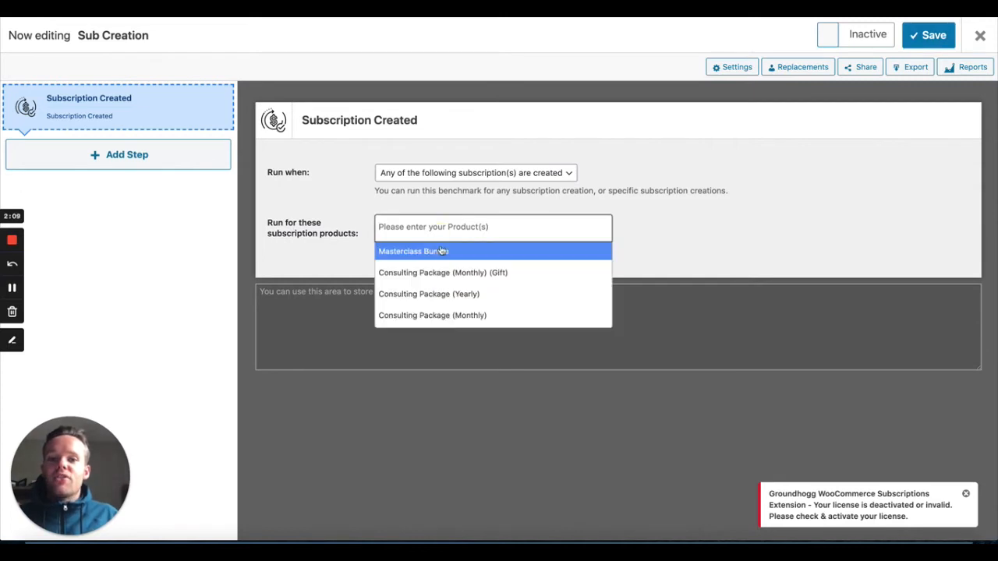
click(441, 251)
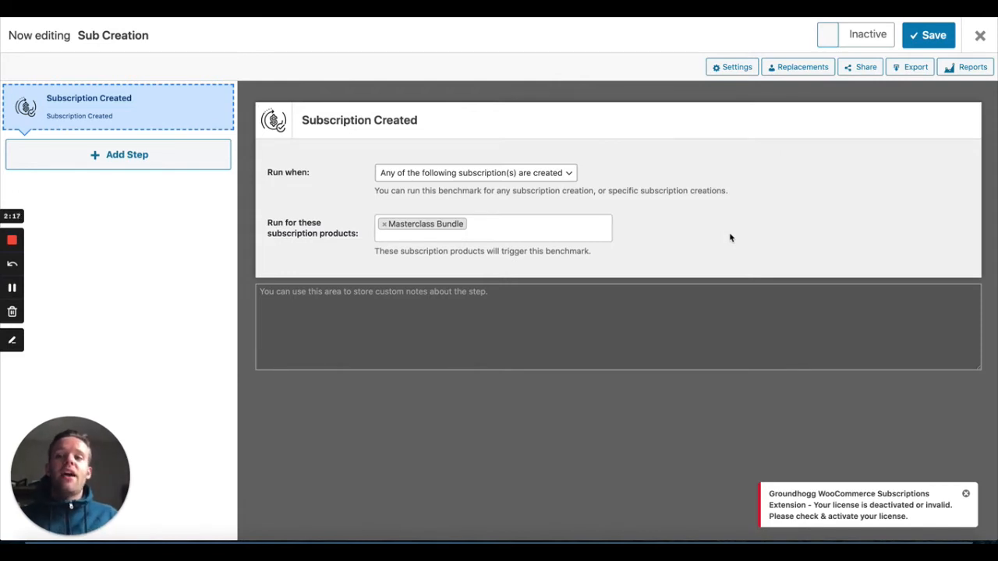
click(927, 35)
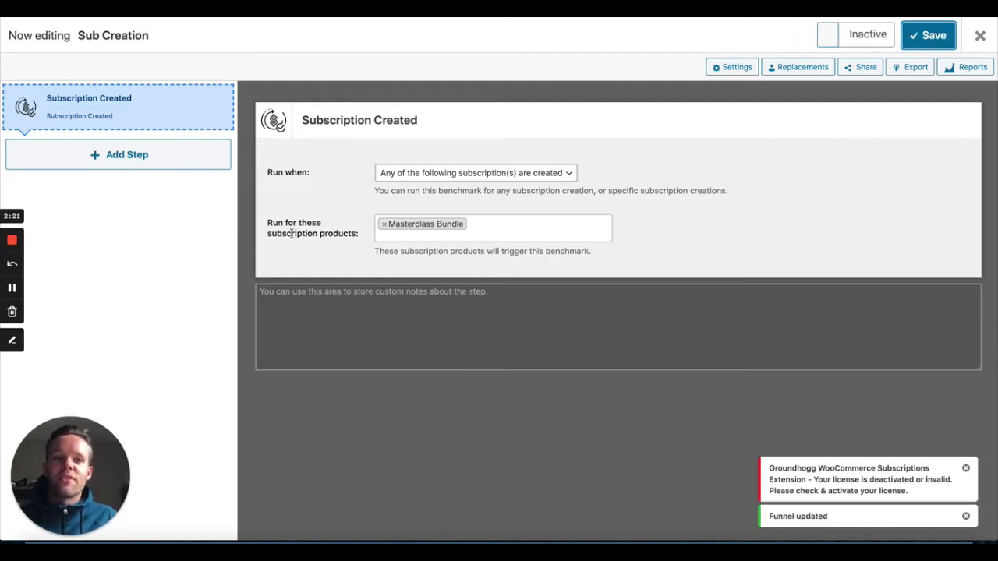
- Add a Create User action, keeping the recommended options of not setting the user password and sending the Thinkific Welcome Email
click(166, 160)
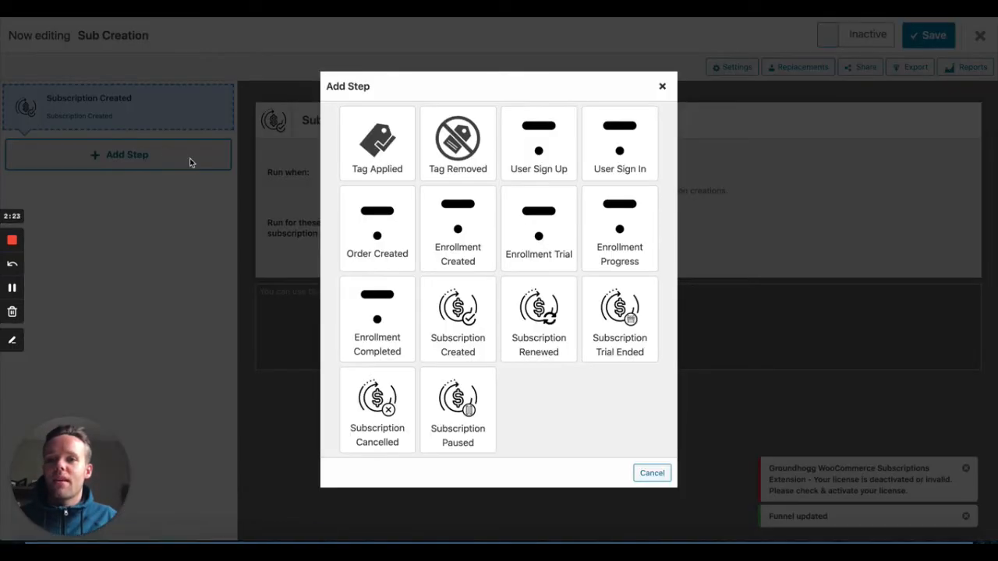
scroll(561, 247, up, 3)
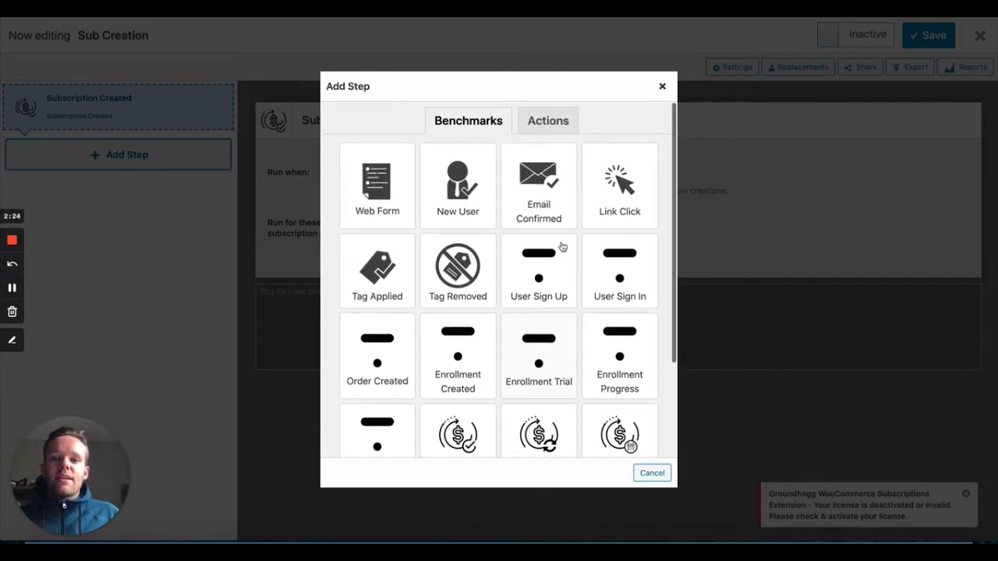
click(552, 129)
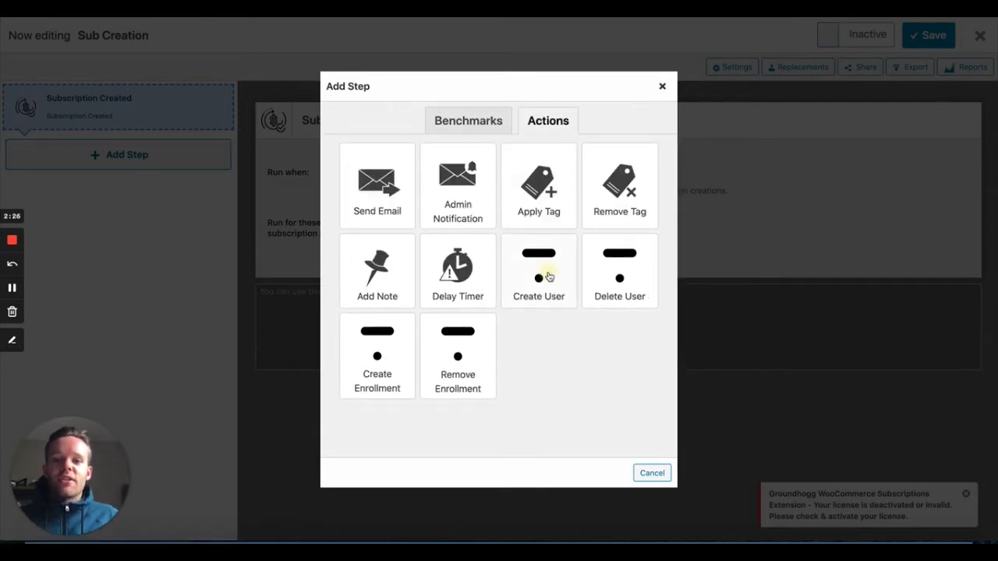
click(548, 277)
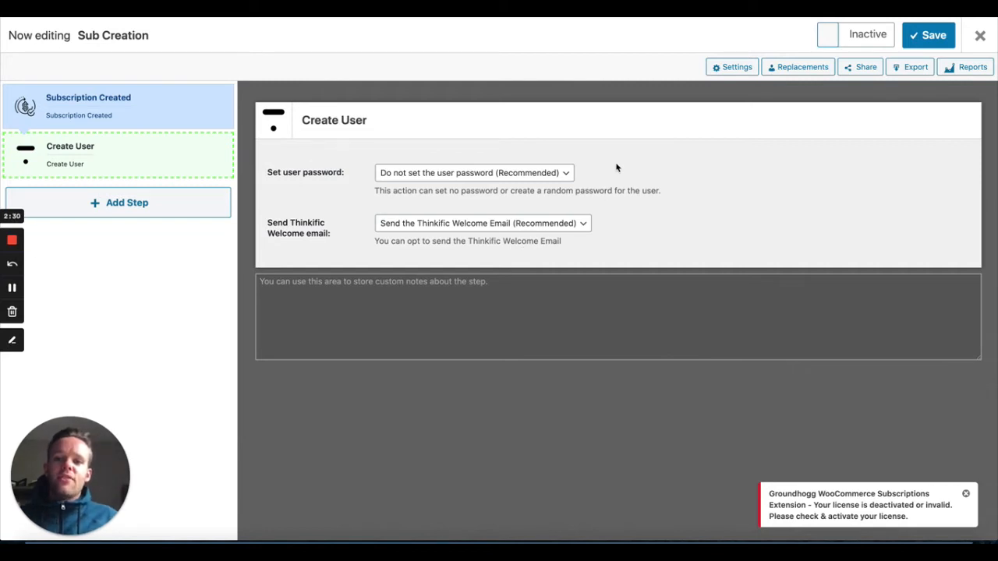
click(583, 226)
click(581, 223)
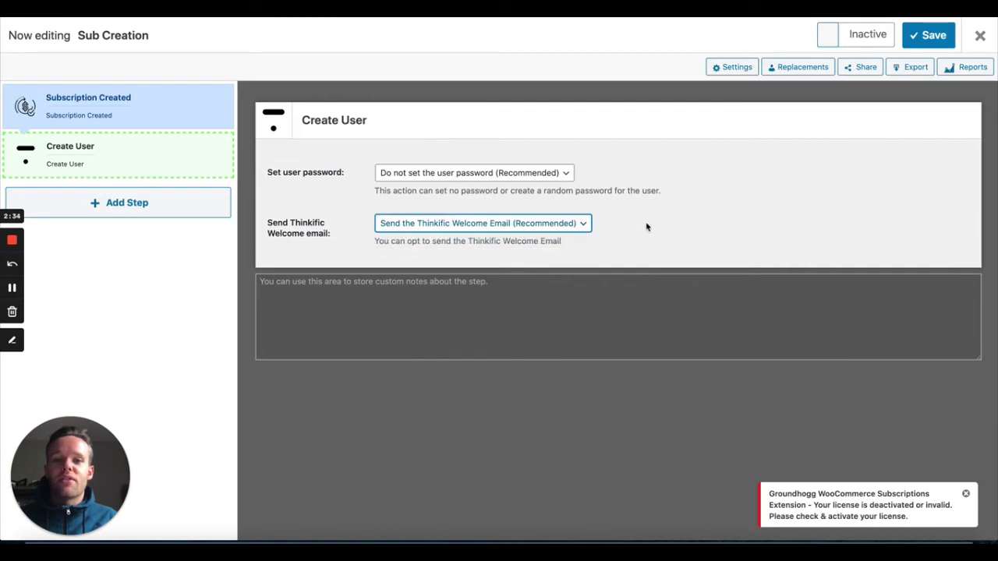
click(567, 175)
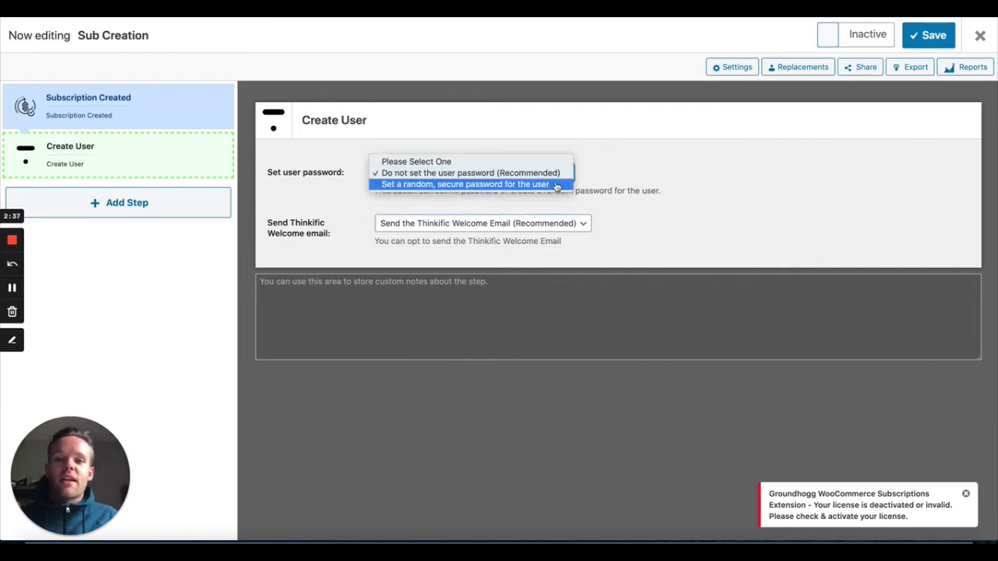
click(607, 176)
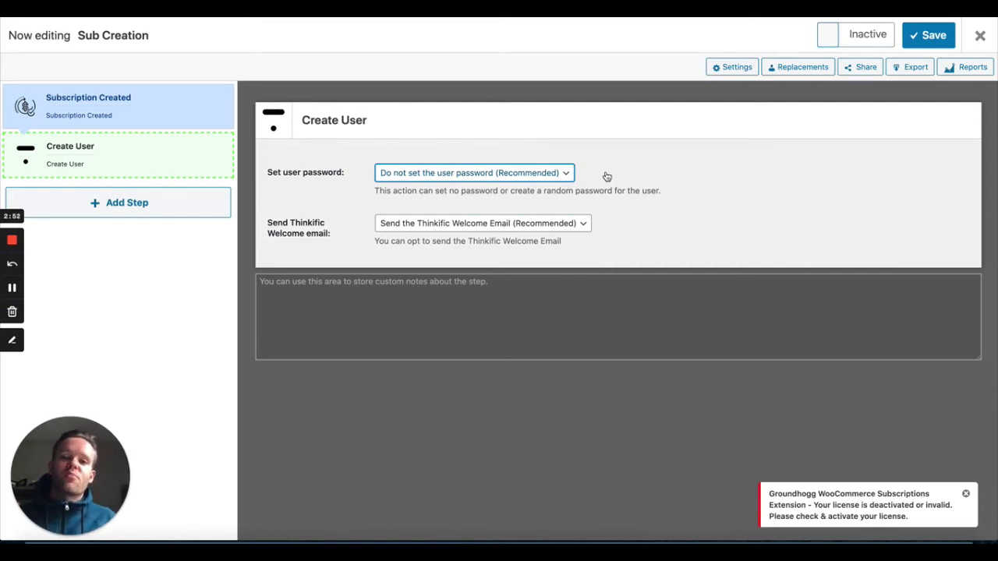
- Add a Create Enrollment action after Create User, set to Enroll by Course
click(129, 202)
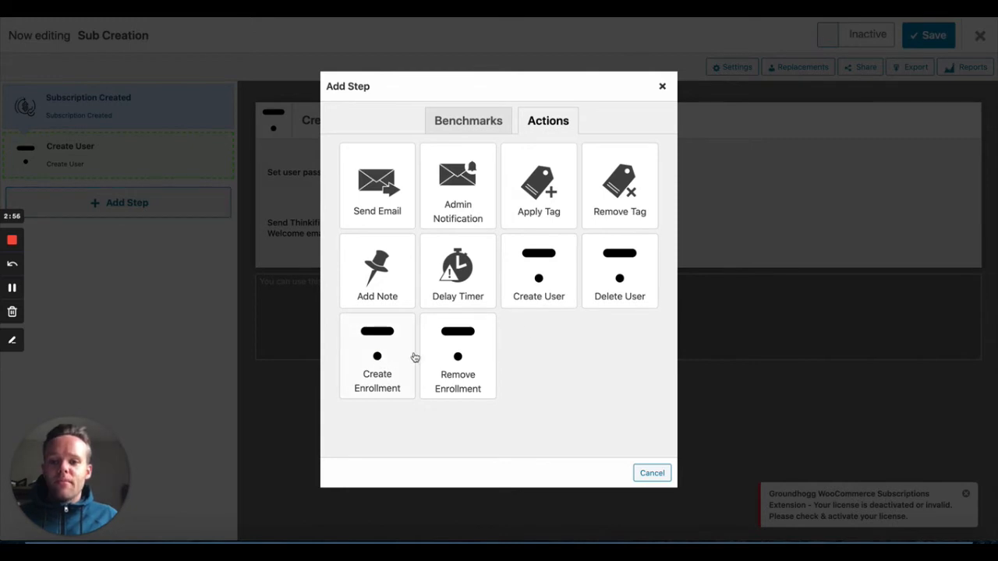
click(406, 359)
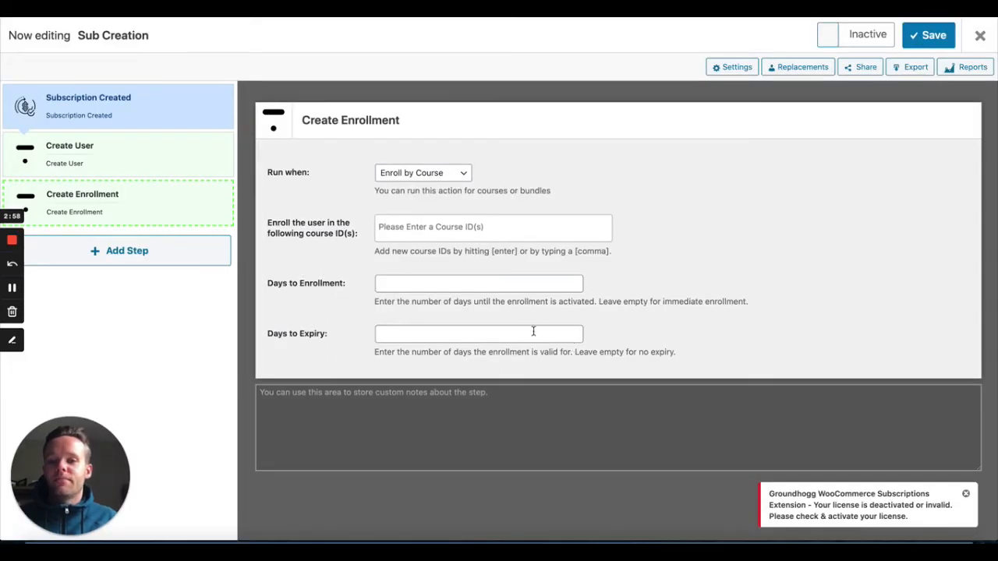
click(449, 173)
click(450, 173)
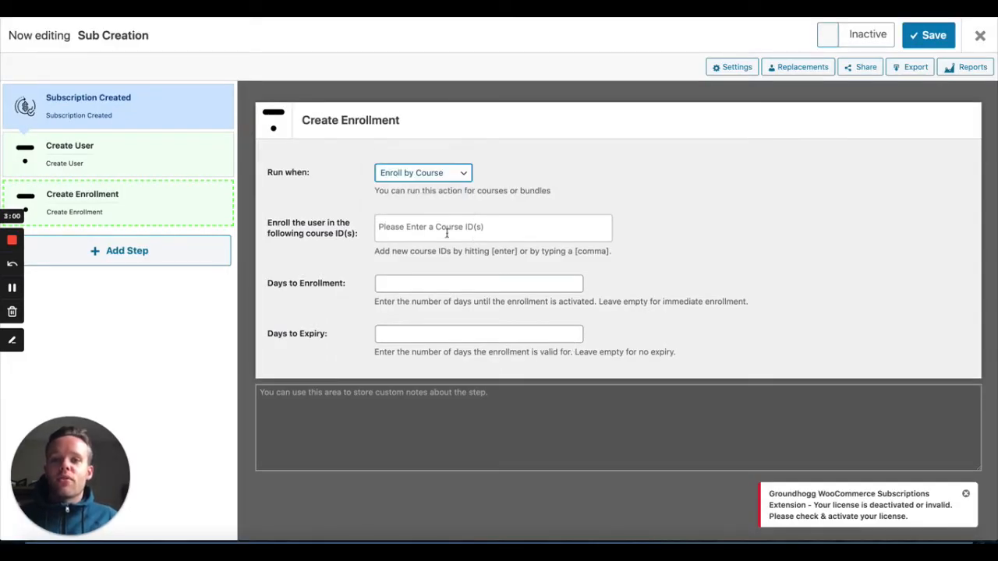
- Enroll the user in Course A, Course C and An Amazing Course, save the funnel and leave Days to Enrollment empty
click(446, 228)
click(421, 273)
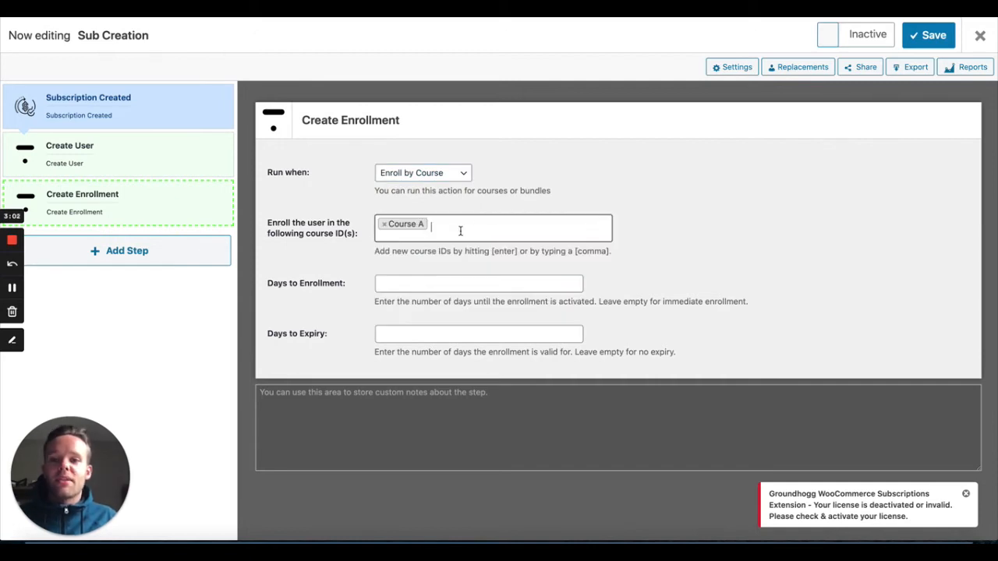
click(479, 224)
click(423, 293)
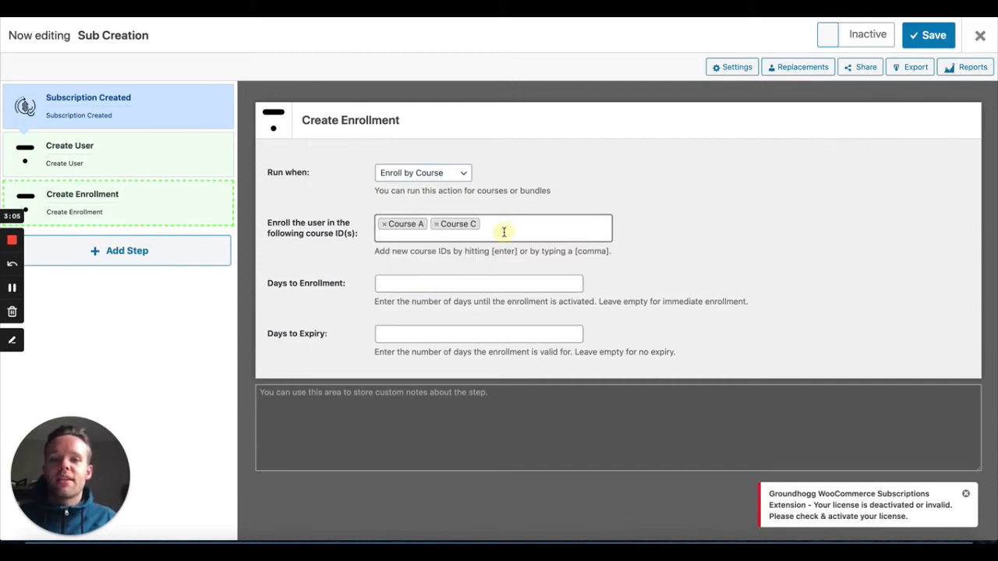
click(503, 228)
click(438, 314)
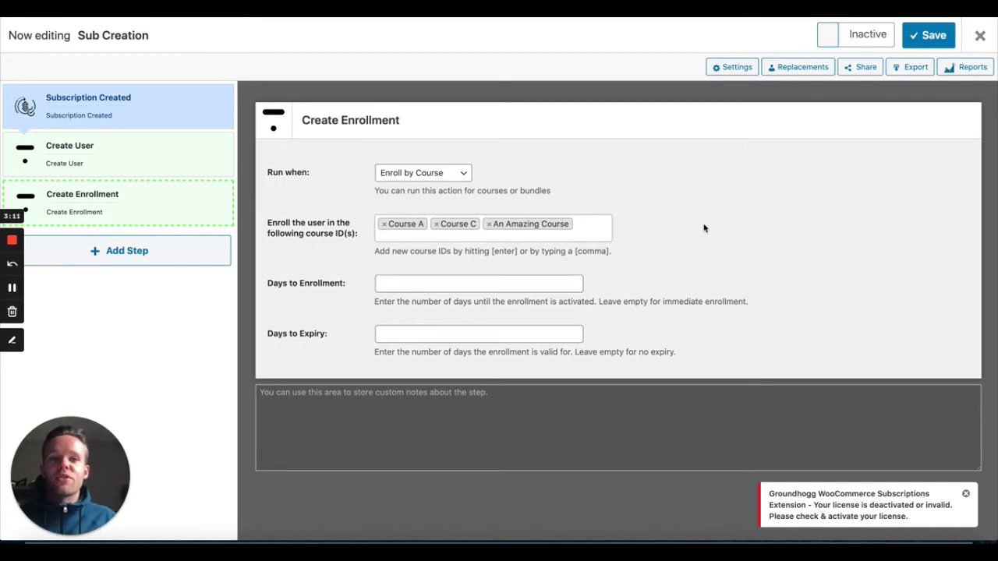
click(914, 31)
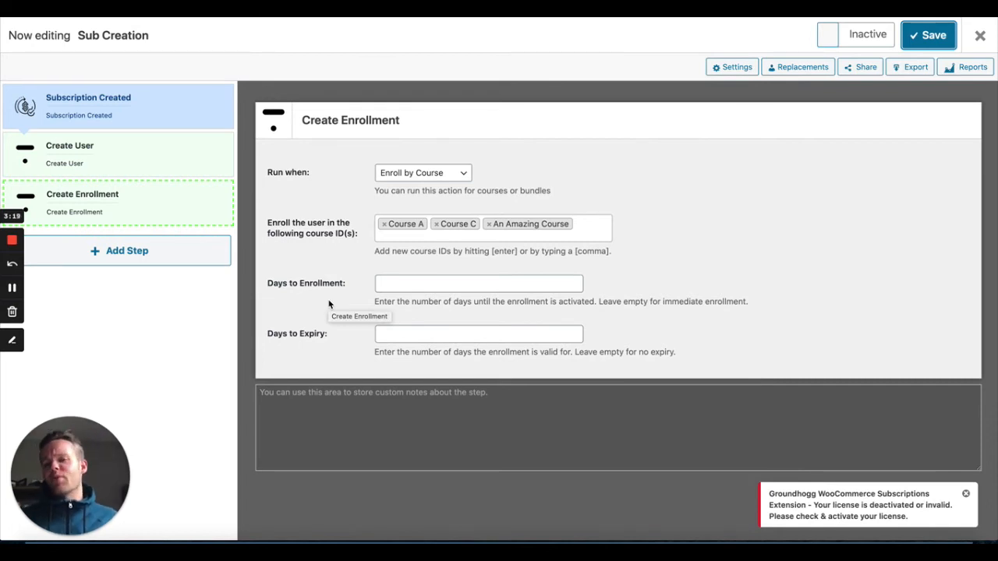
click(406, 284)
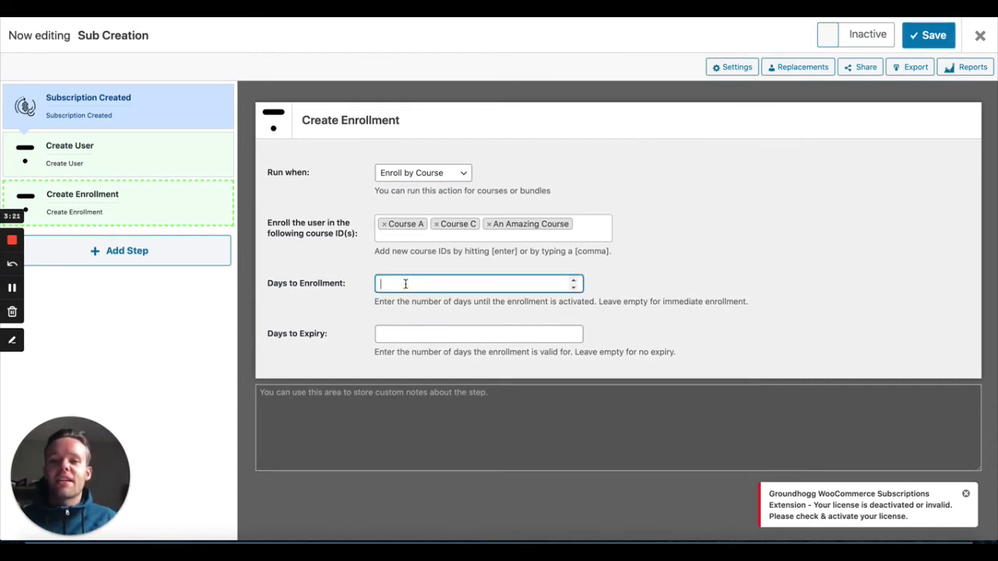
click(830, 290)
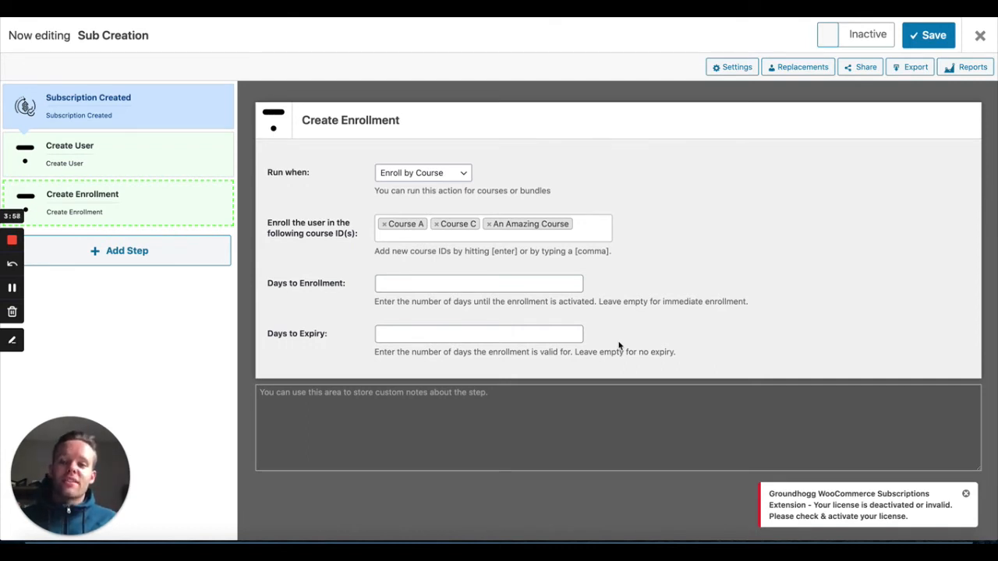
click(173, 256)
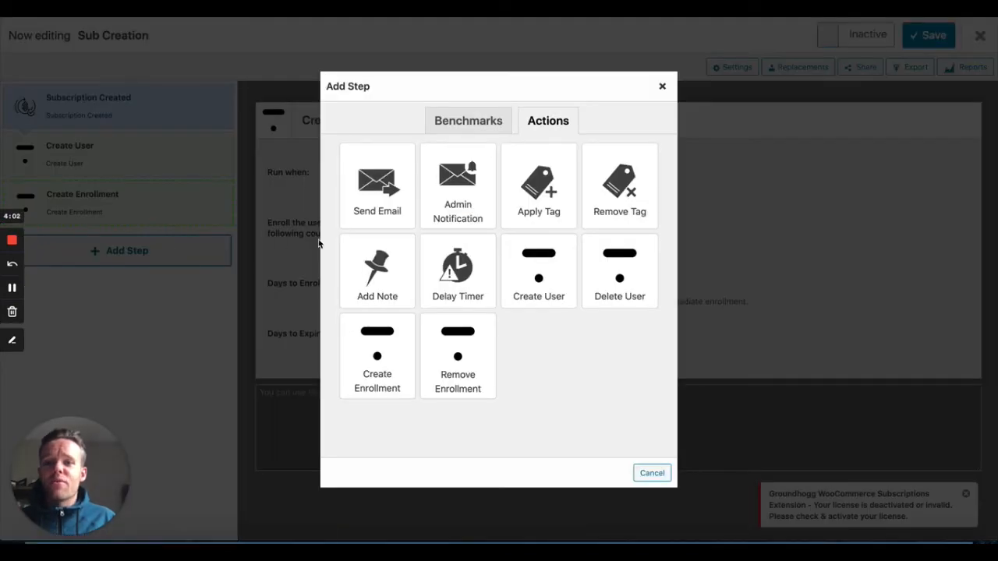
click(380, 199)
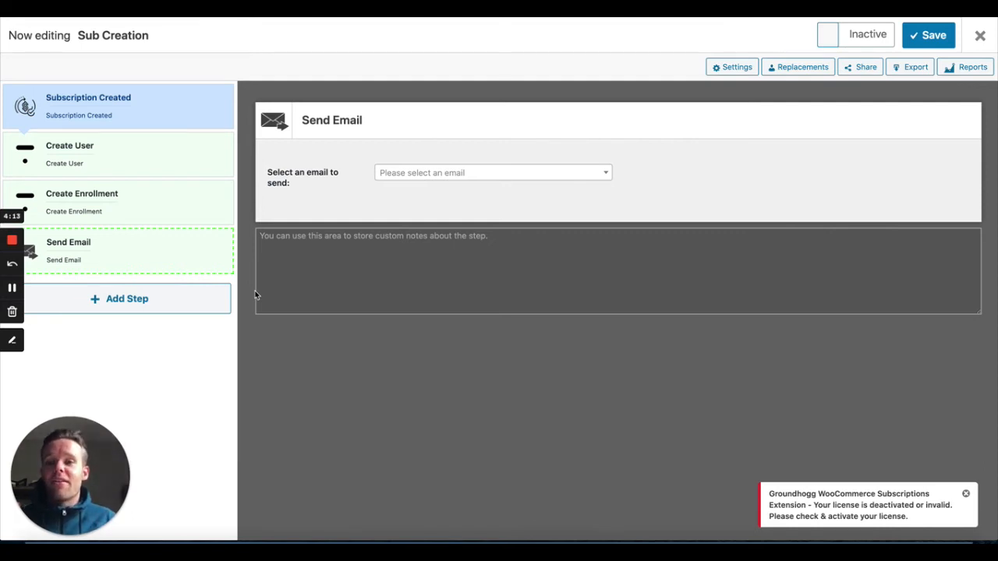
click(224, 240)
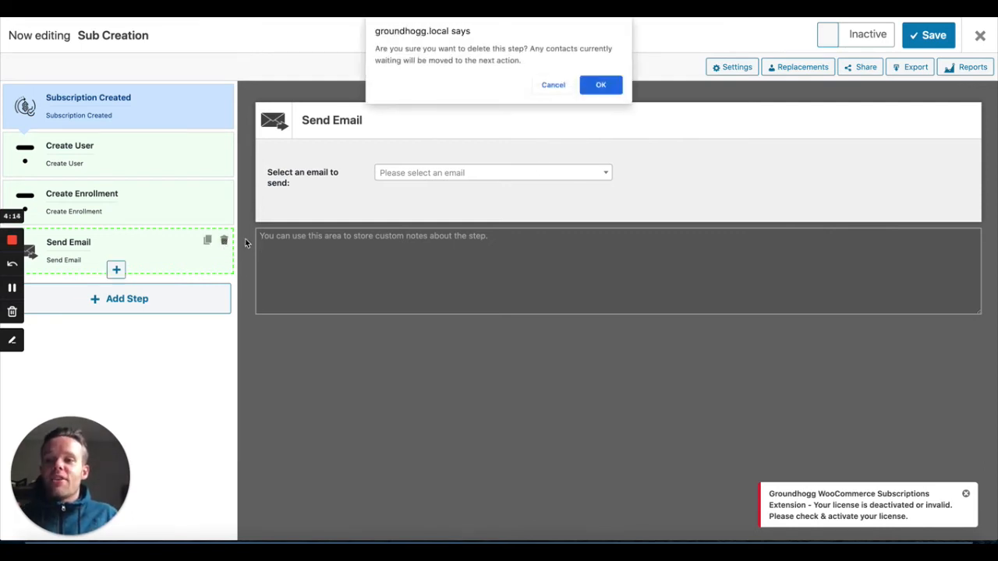
click(610, 89)
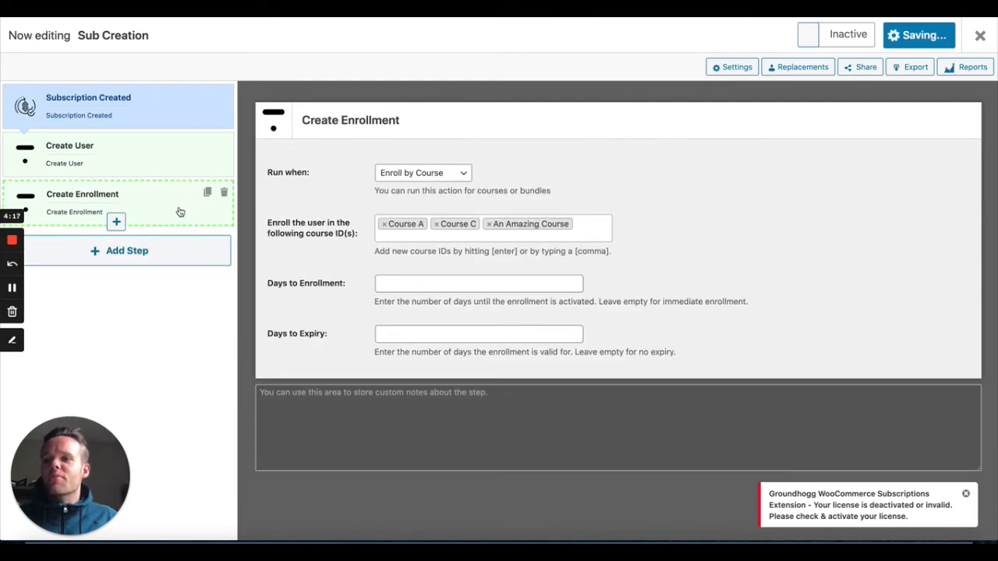
- Save the Sub Creation funnel with Create Enrollment kept on Enroll by Course, set the funnel to Active and close its editor
click(461, 173)
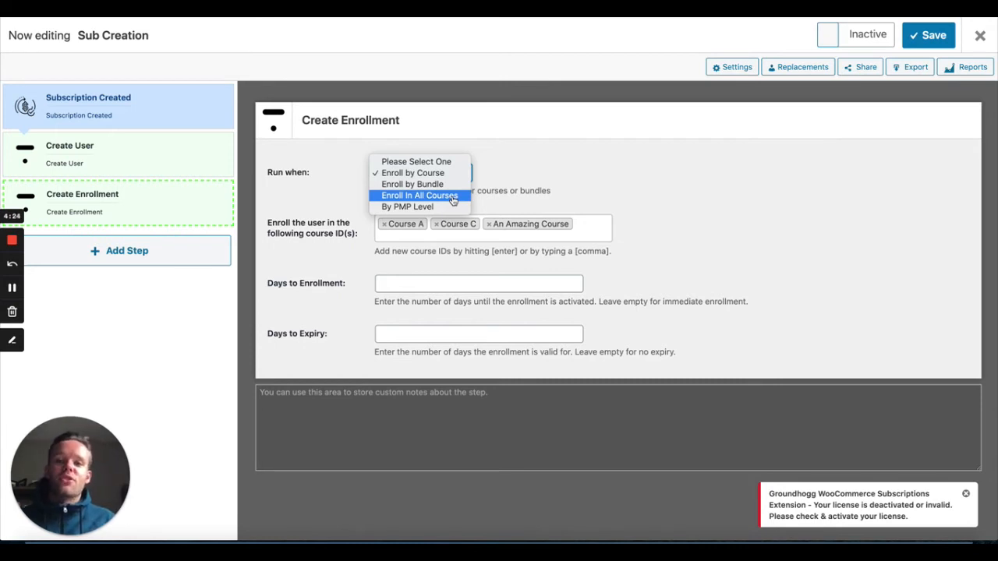
click(612, 169)
click(926, 38)
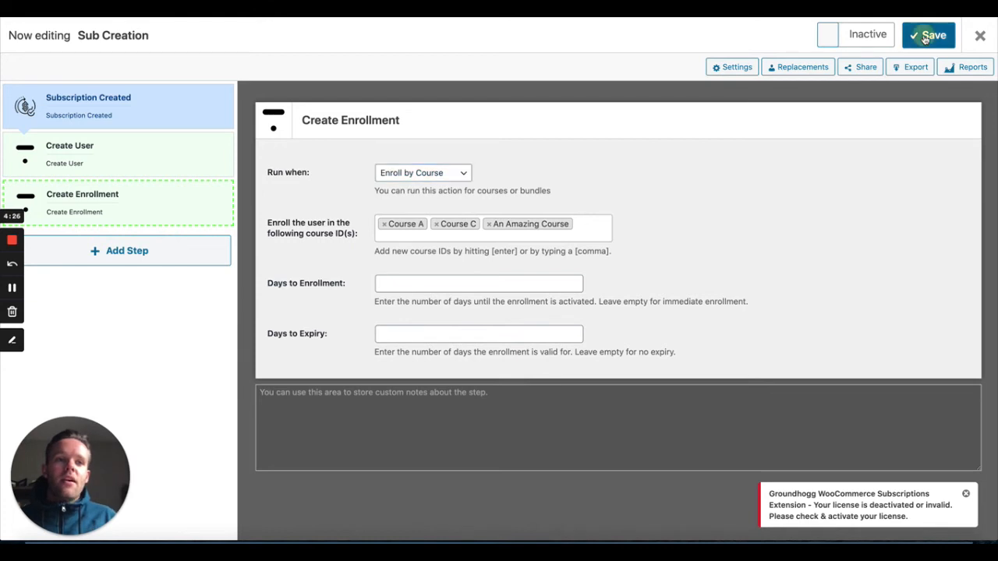
click(877, 39)
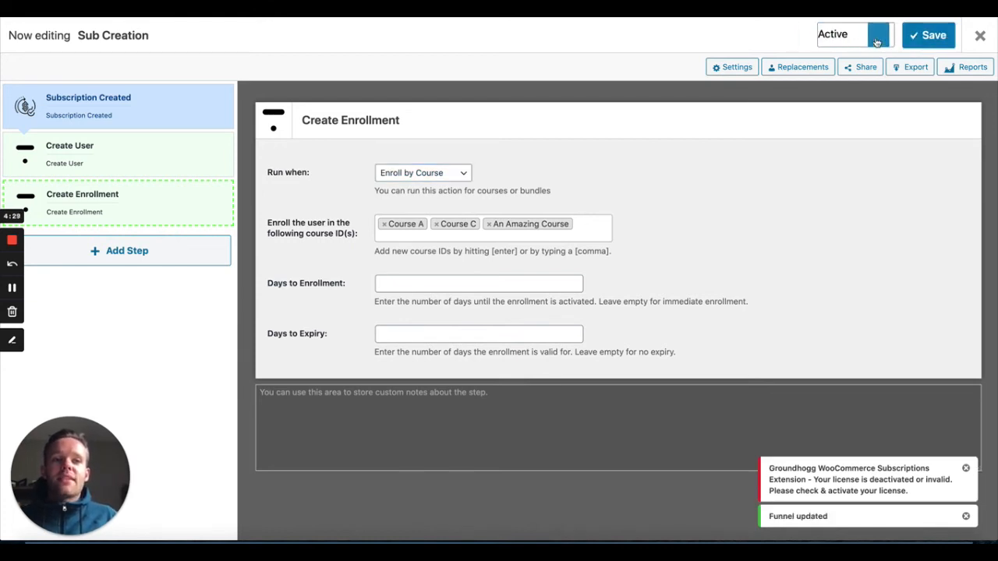
click(982, 40)
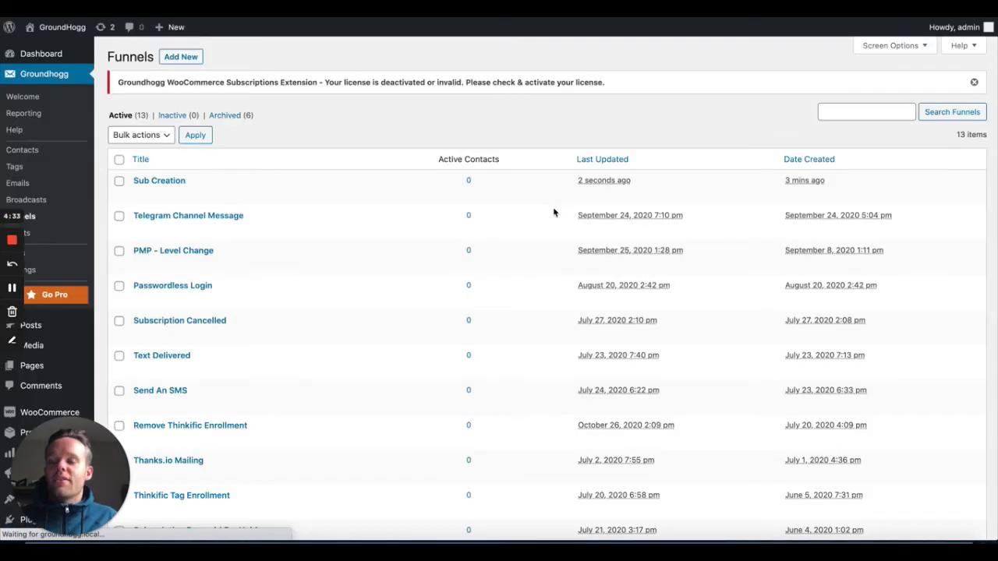
- Create a new funnel from the Start From Scratch template and delete its default New User and Apply Tag steps
click(192, 57)
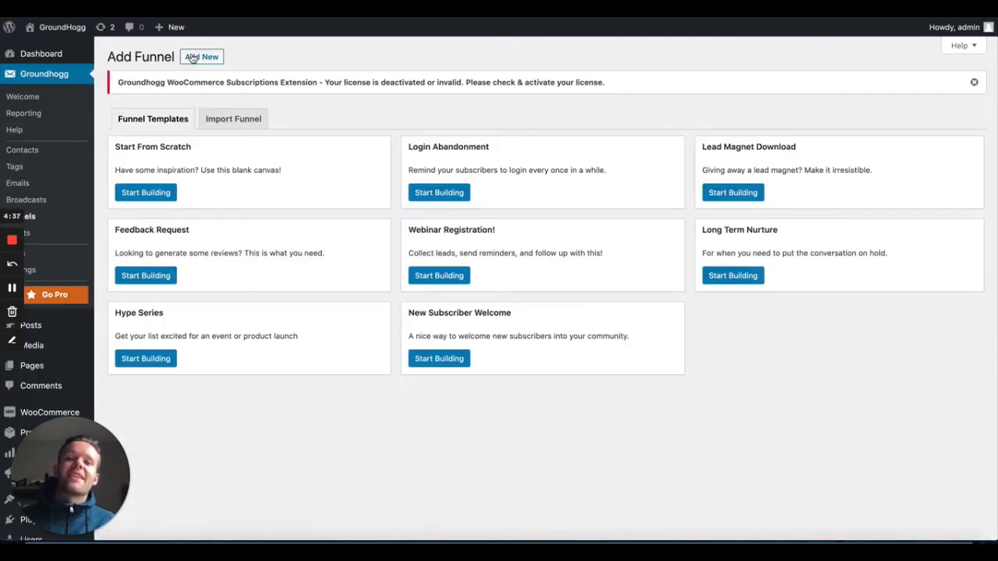
click(153, 198)
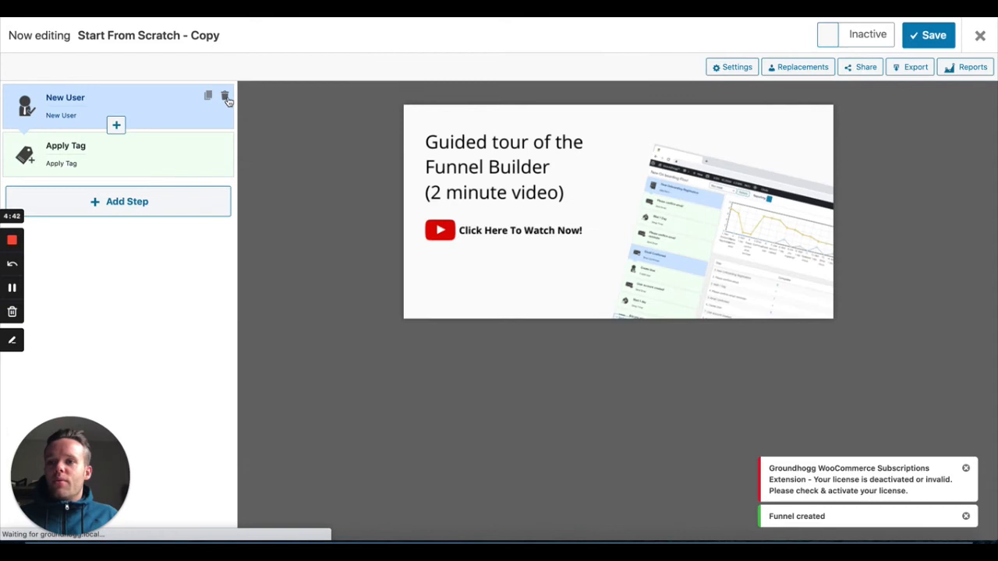
click(225, 96)
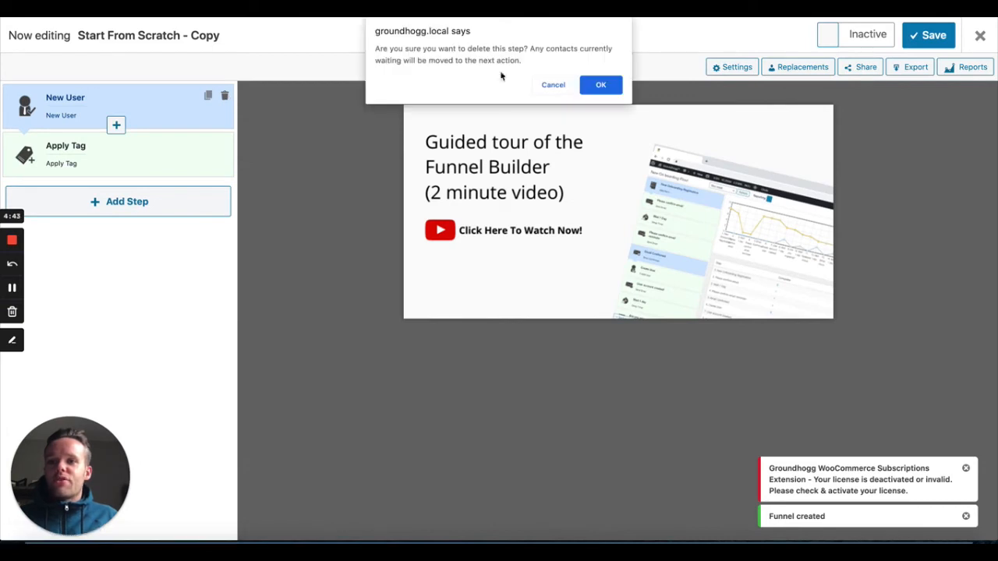
click(601, 84)
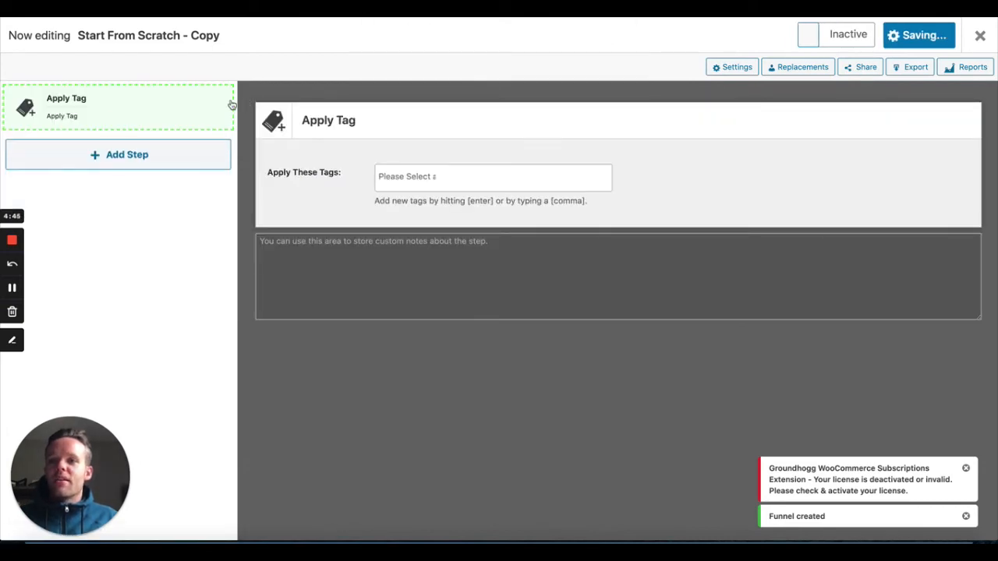
click(224, 96)
click(602, 84)
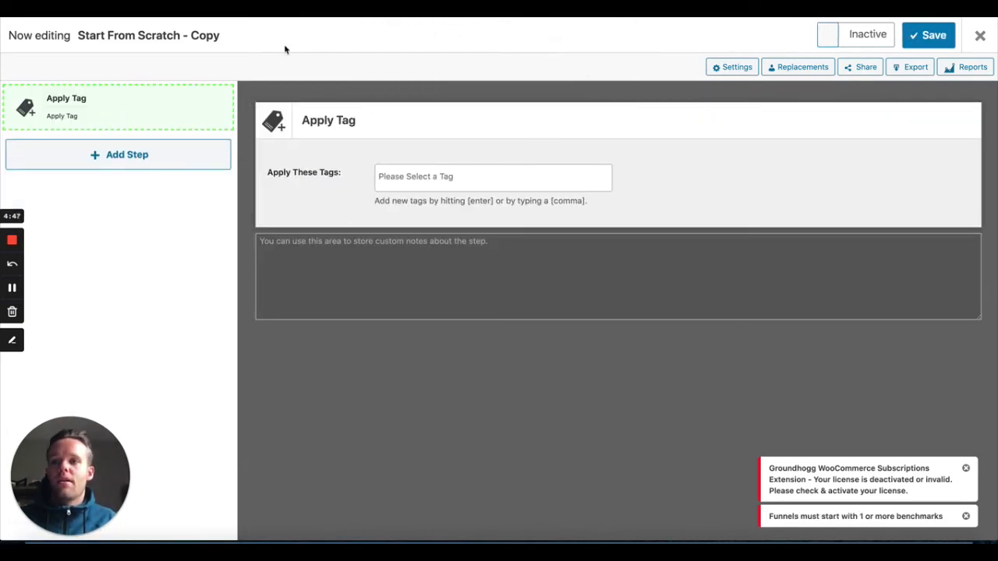
- Rename the new funnel as Sub Paused or Cancelled
click(151, 36)
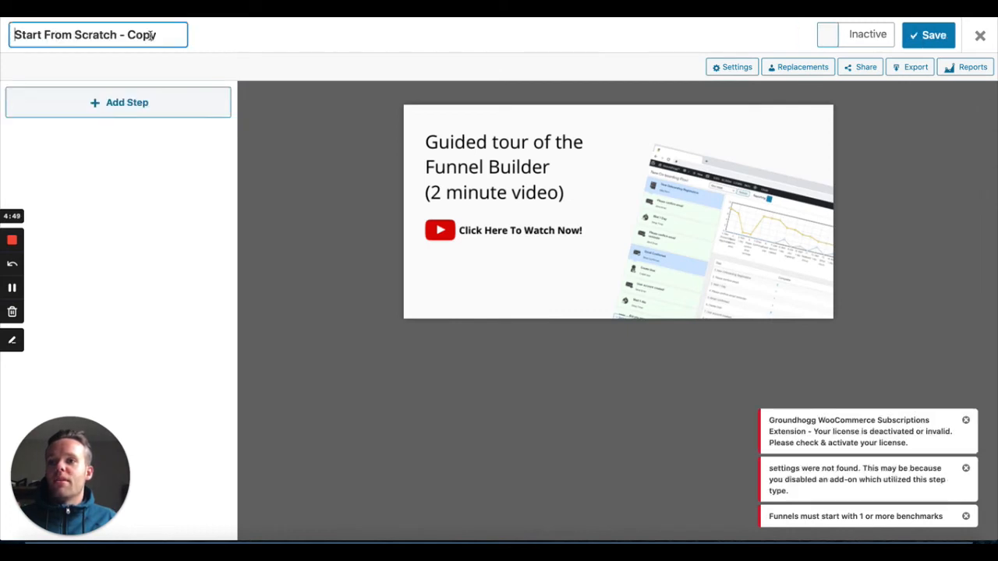
key(ctrl+a)
text(Sub Pais)
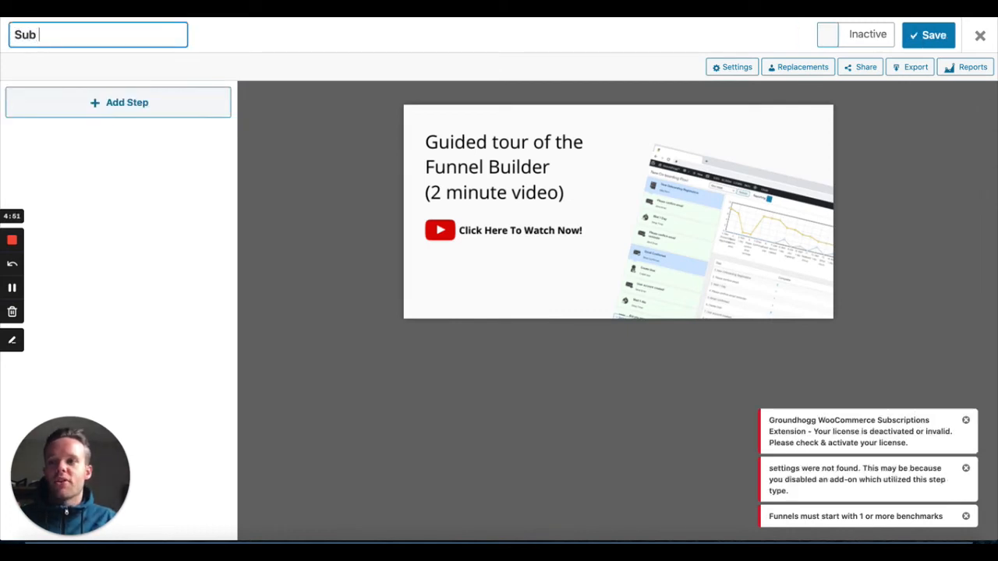
key(BackSpace)
key(BackSpace)
text(ised)
key(BackSpace)
key(BackSpace)
key(BackSpace)
key(BackSpace)
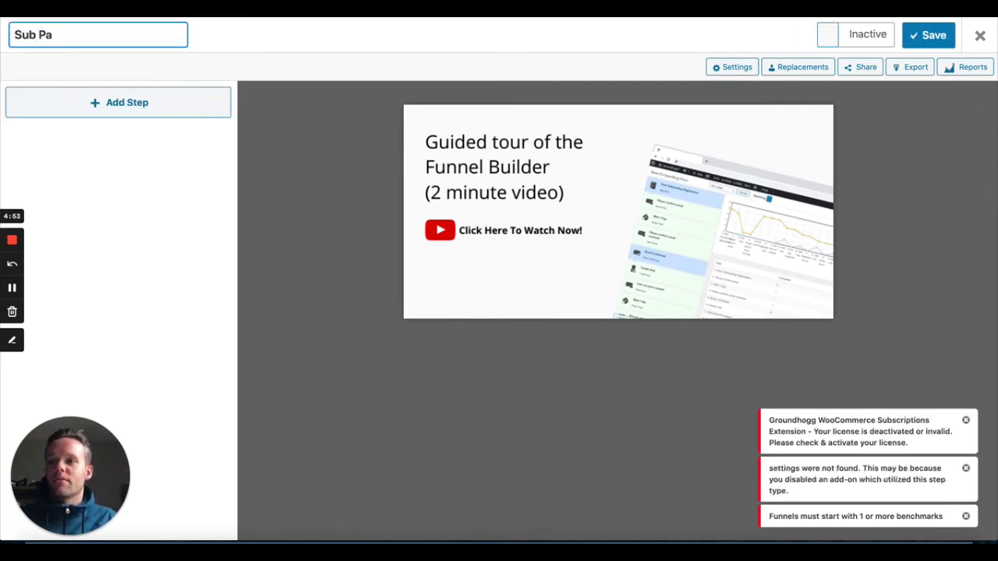
text(used or De)
key(BackSpace)
key(BackSpace)
text(Ca)
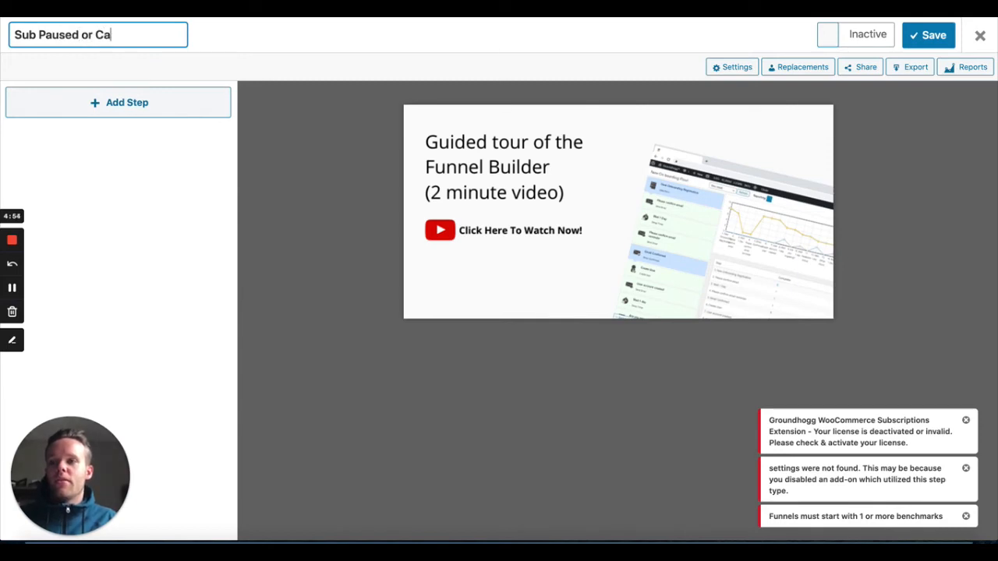
text(ncelled)
key(Return)
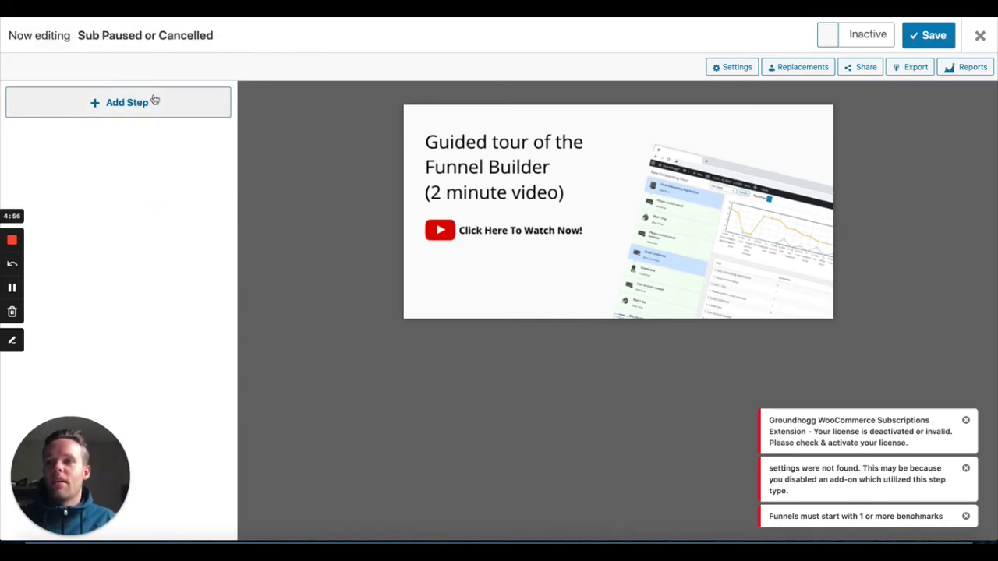
- Add a Subscription Cancelled benchmark followed by a Subscription Paused benchmark to the empty funnel
click(154, 101)
scroll(554, 212, down, 3)
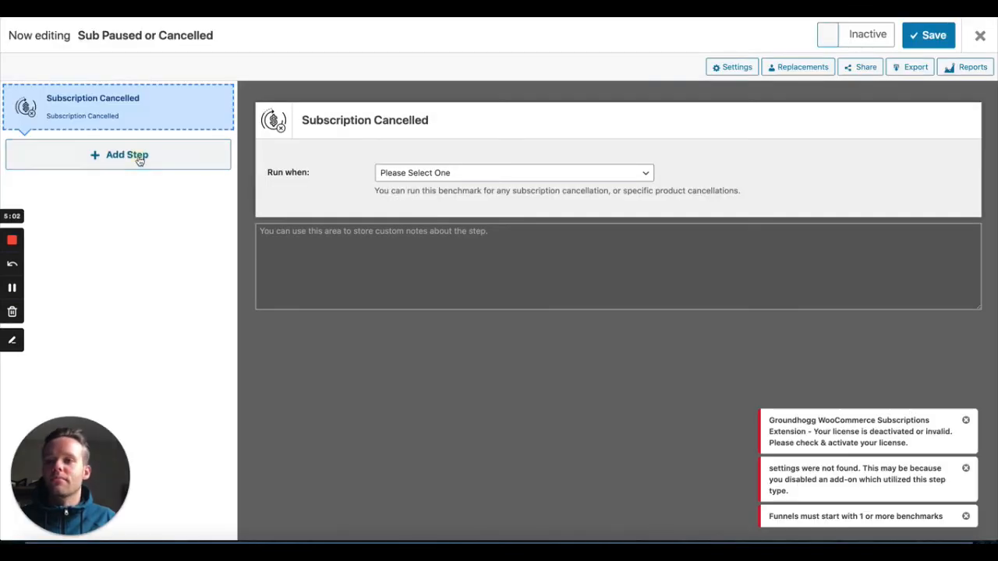
click(138, 159)
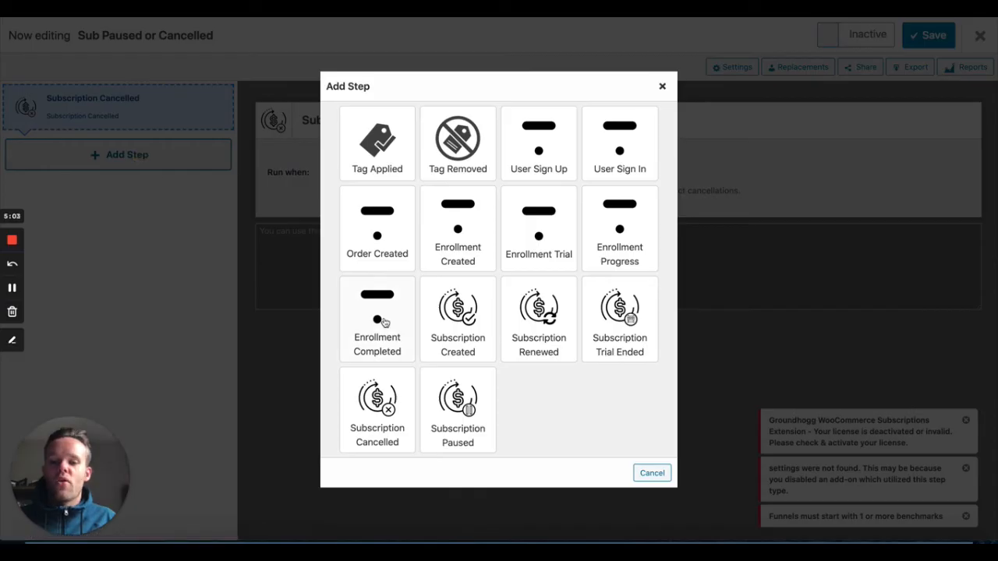
click(466, 411)
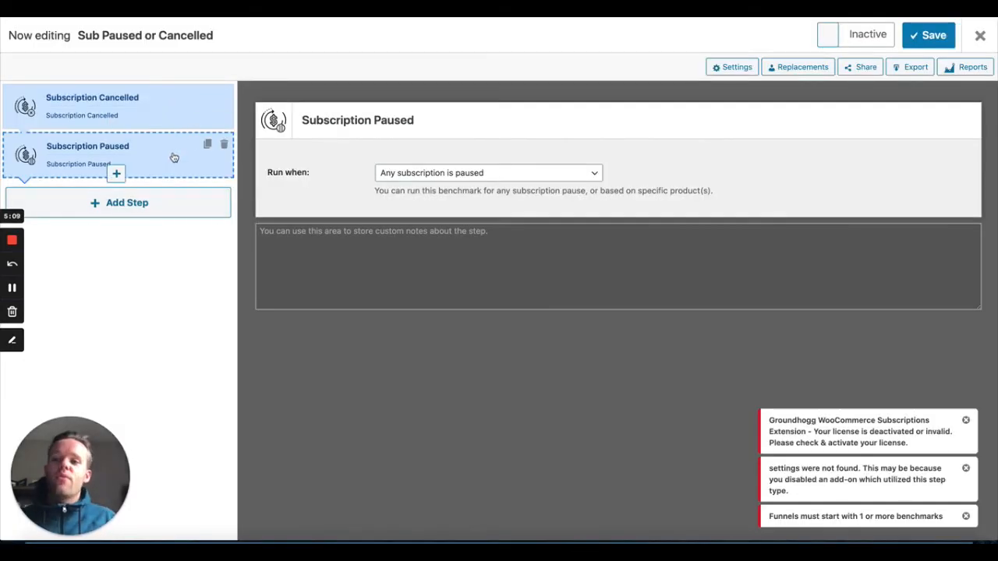
- Add a Remove Enrollment action after the two benchmarks and set it to Unenroll from all courses
click(161, 209)
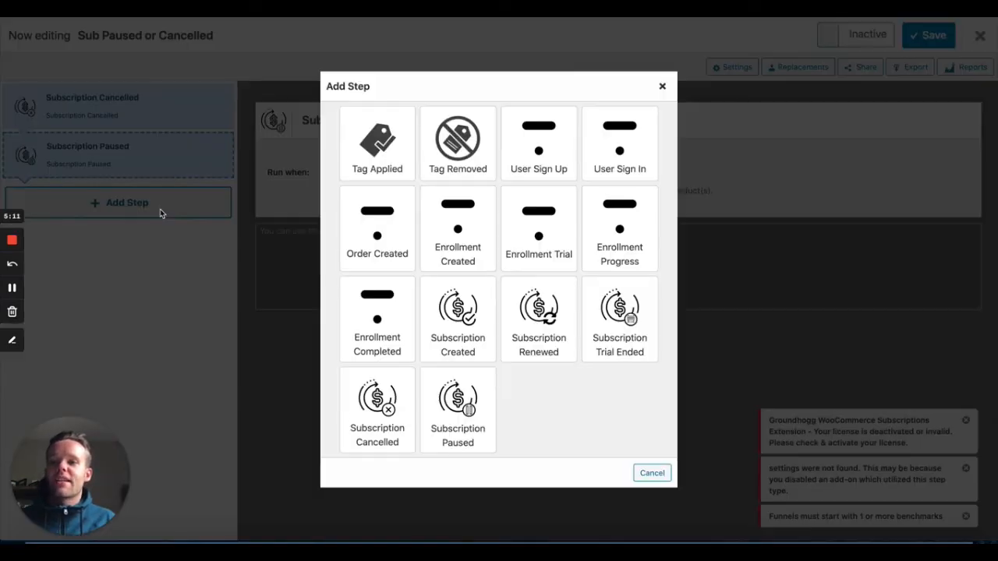
scroll(546, 238, up, 4)
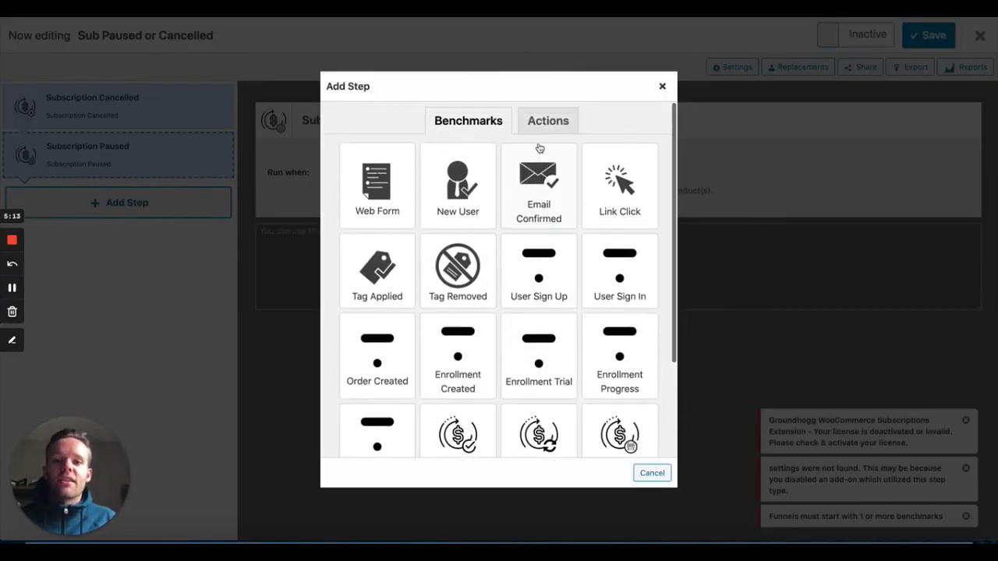
click(538, 125)
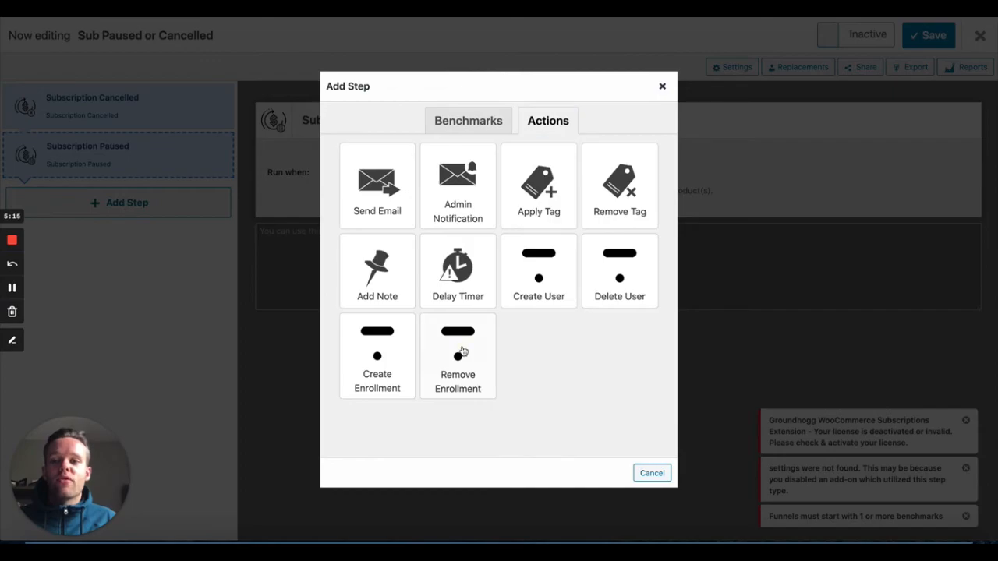
click(456, 354)
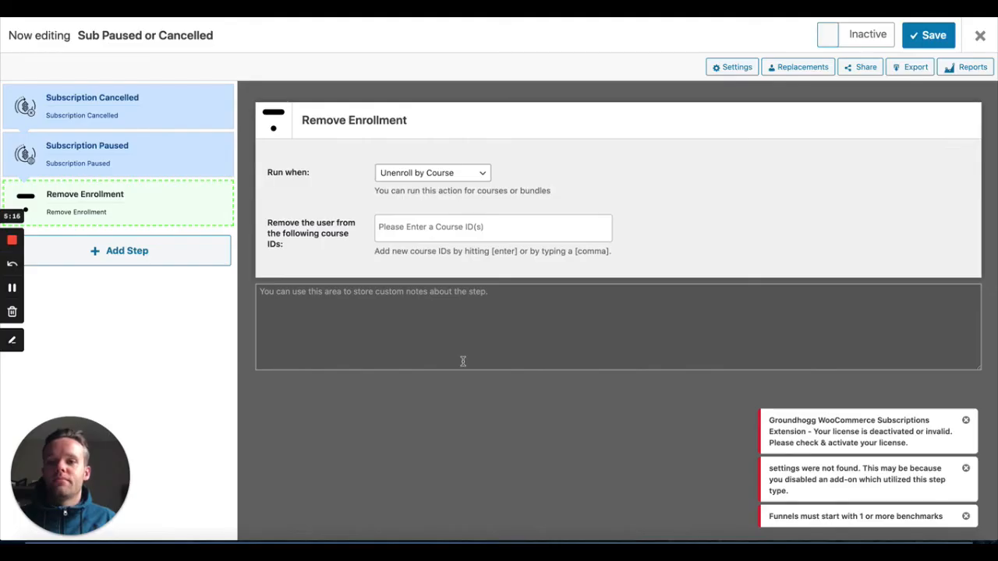
click(467, 173)
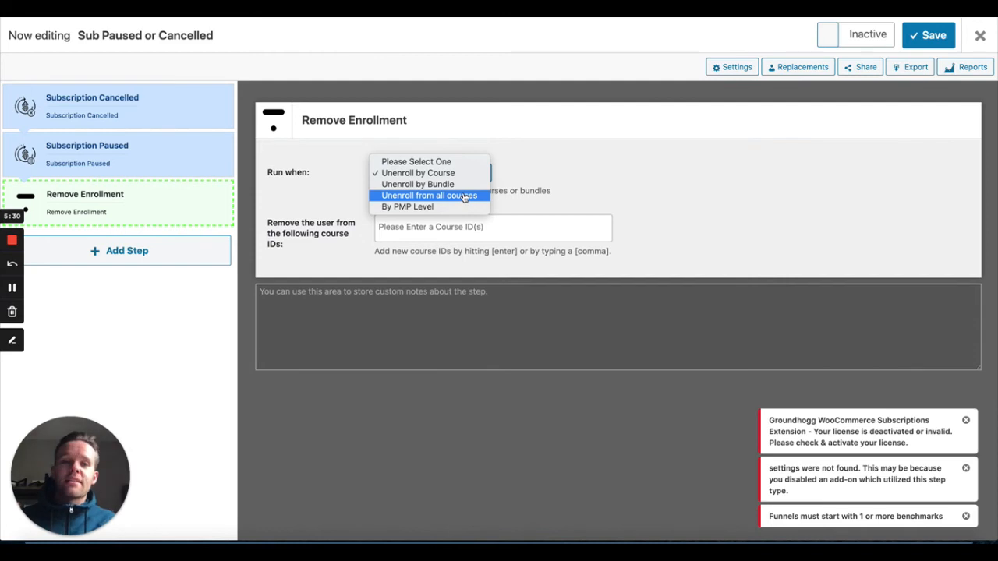
click(465, 198)
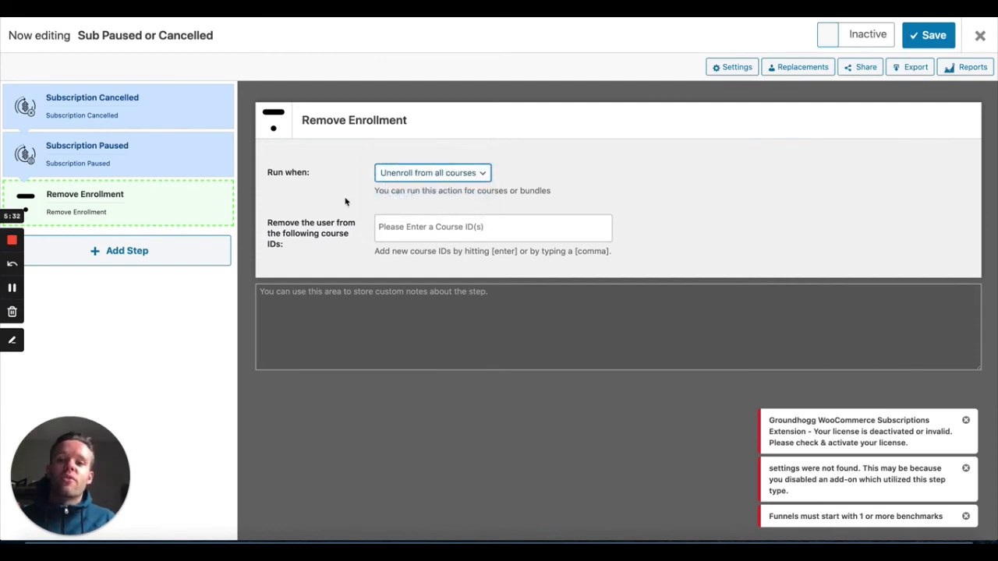
- Set the Subscription Cancelled benchmark to run when any of the following subscription products are fully cancelled, and save the funnel
click(116, 170)
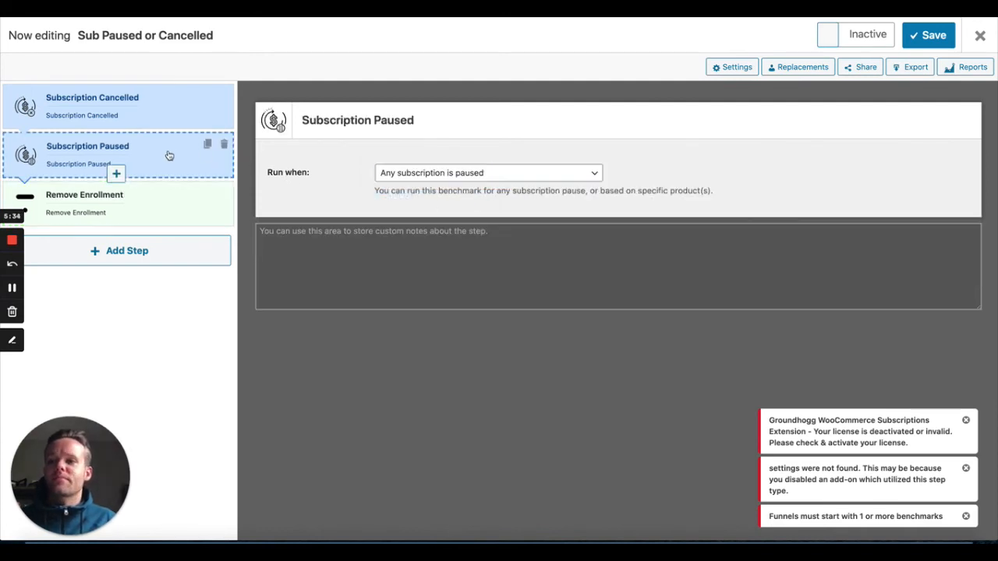
click(161, 108)
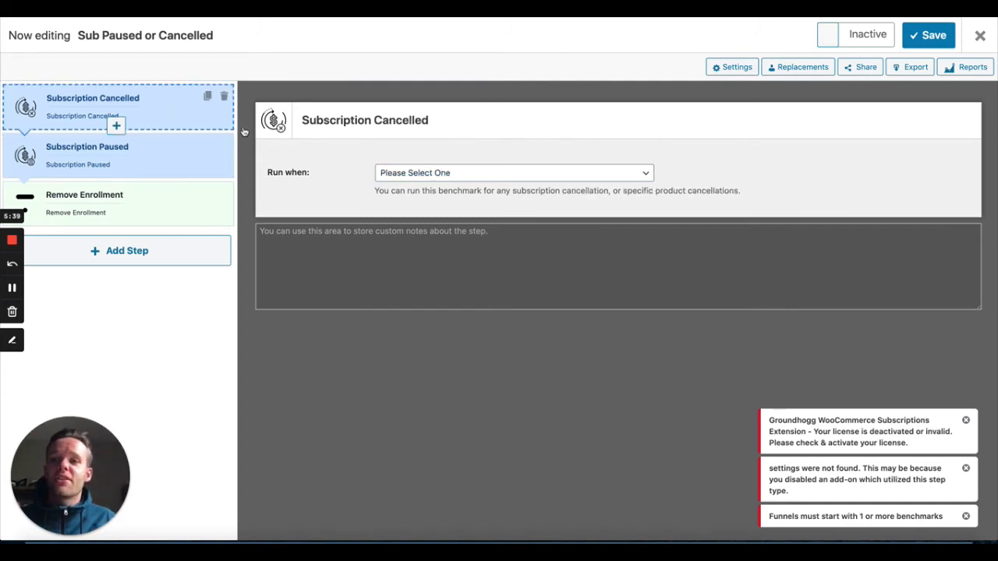
click(405, 178)
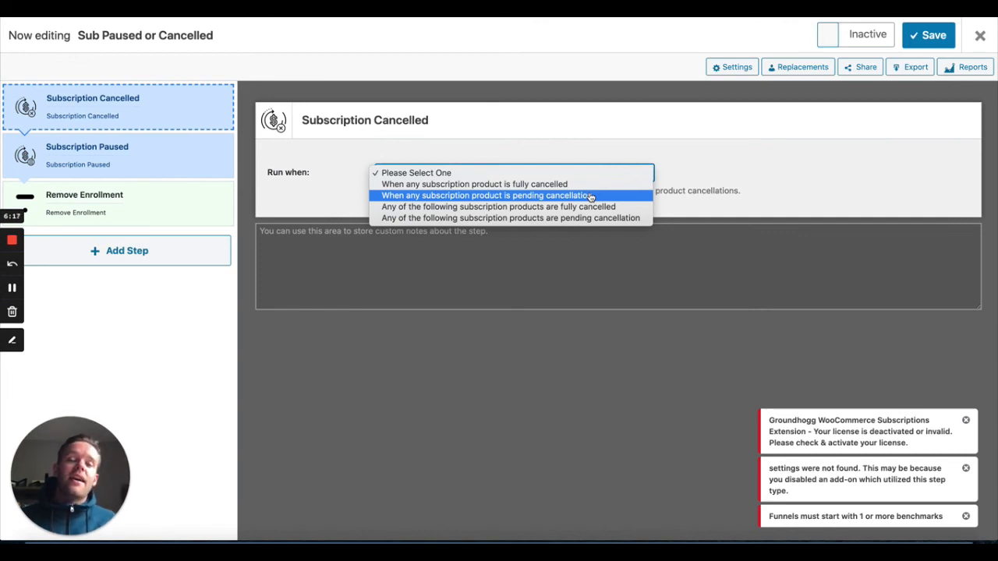
click(584, 185)
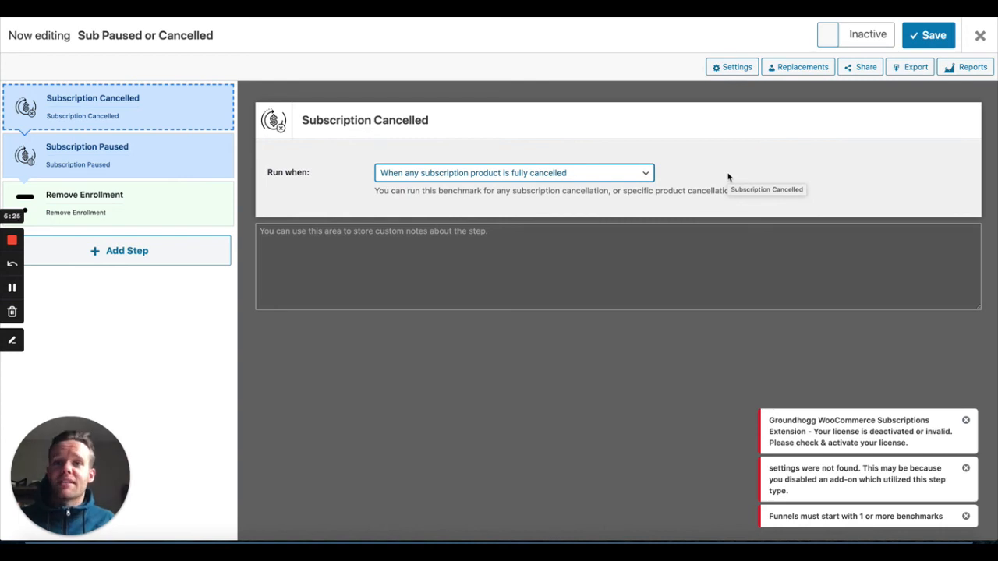
click(620, 170)
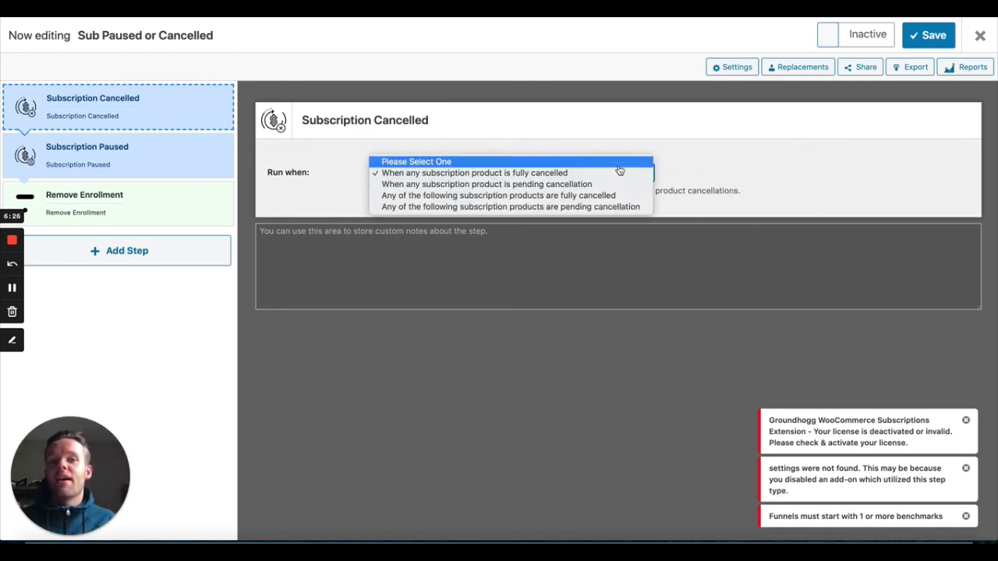
click(610, 184)
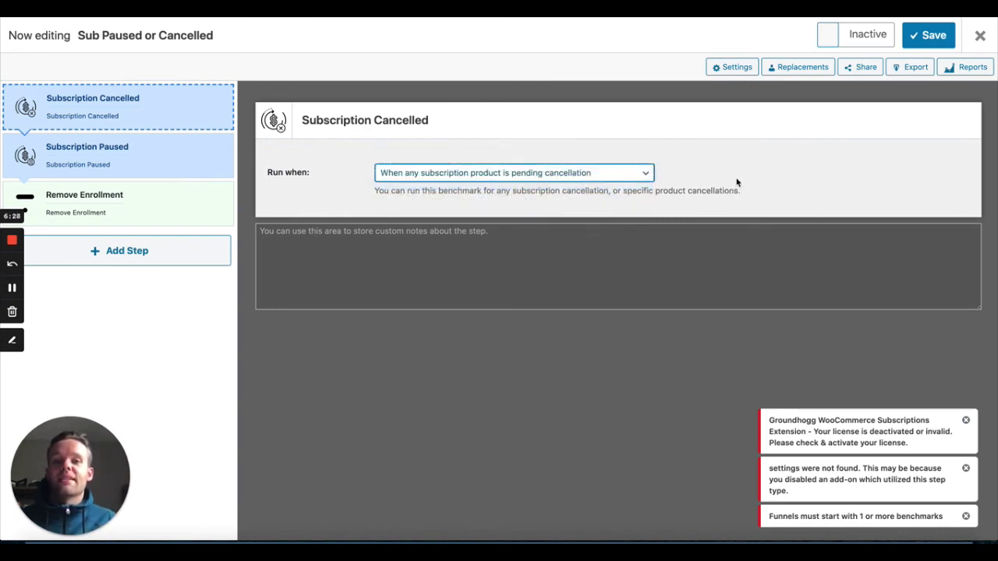
click(616, 179)
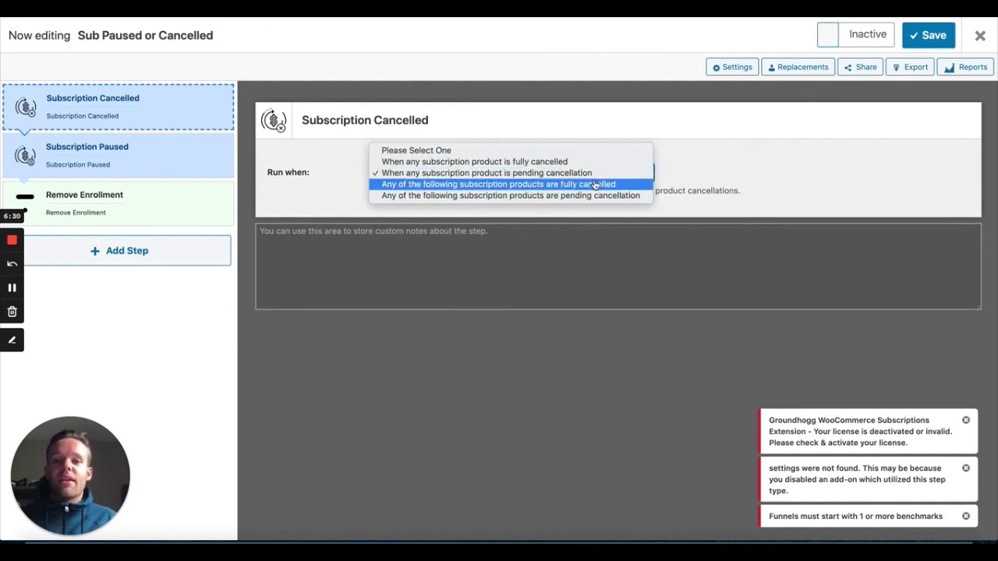
click(592, 185)
click(928, 35)
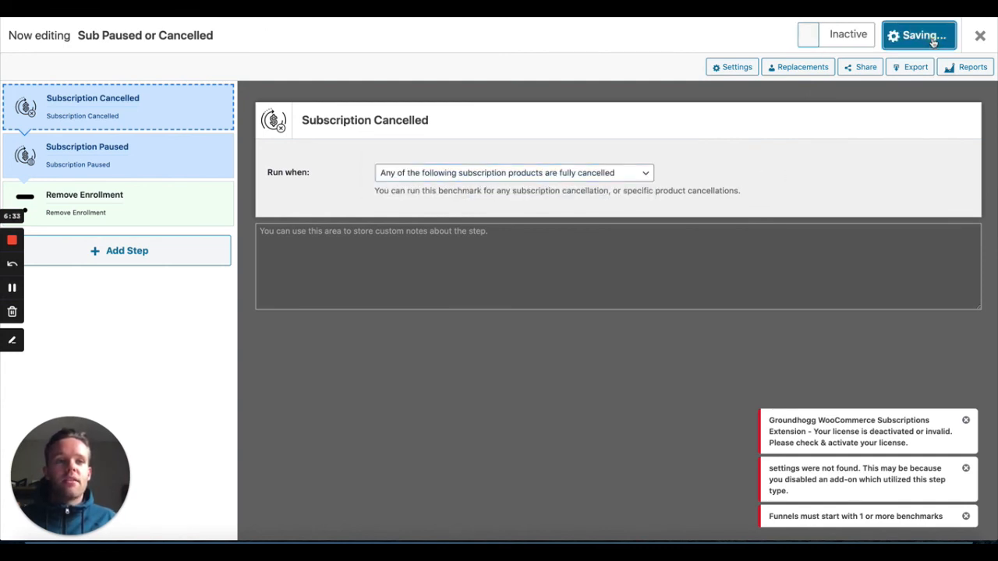
- Choose Masterclass Bundle as the subscription product that triggers the Subscription Cancelled benchmark, and save the funnel
click(472, 225)
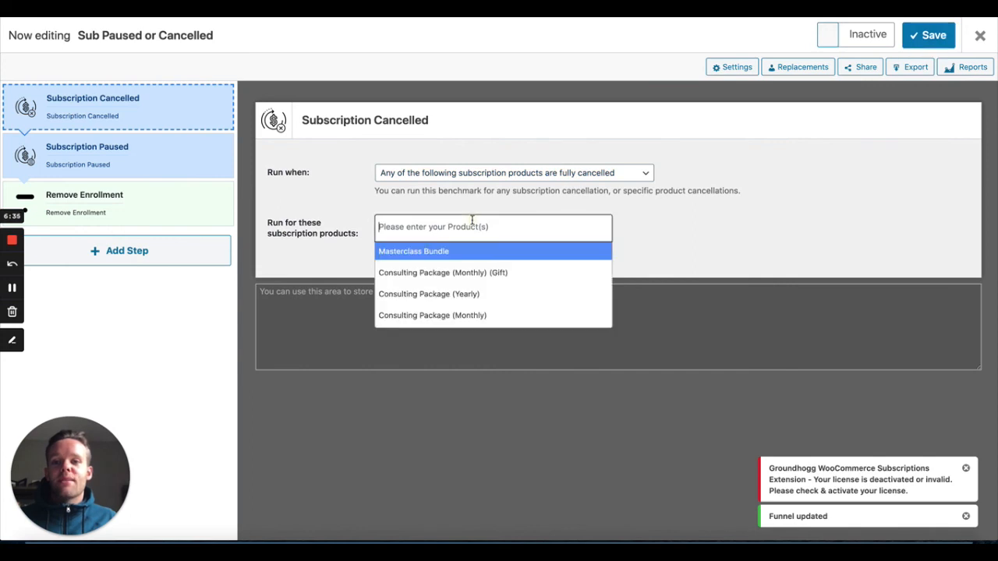
click(452, 254)
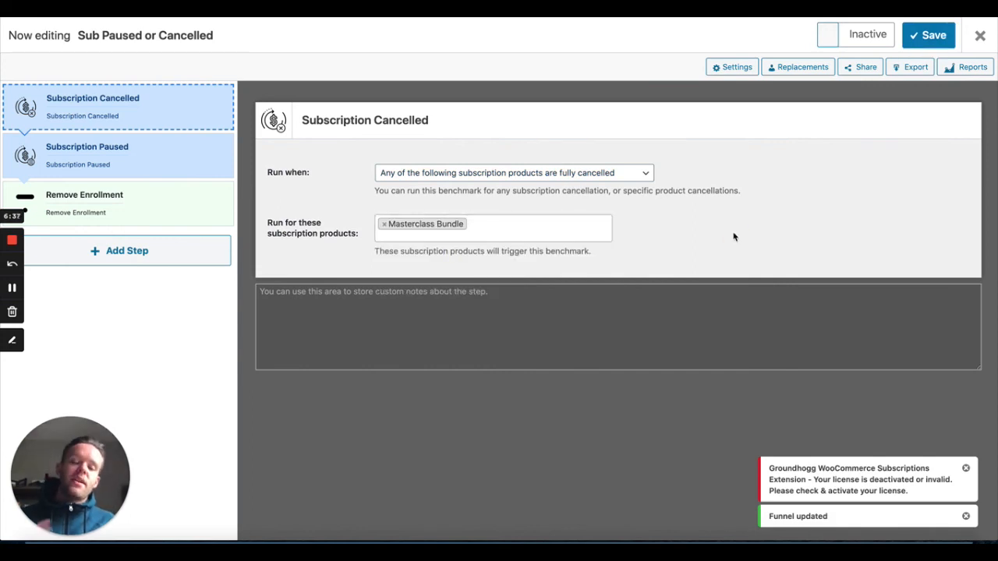
click(928, 35)
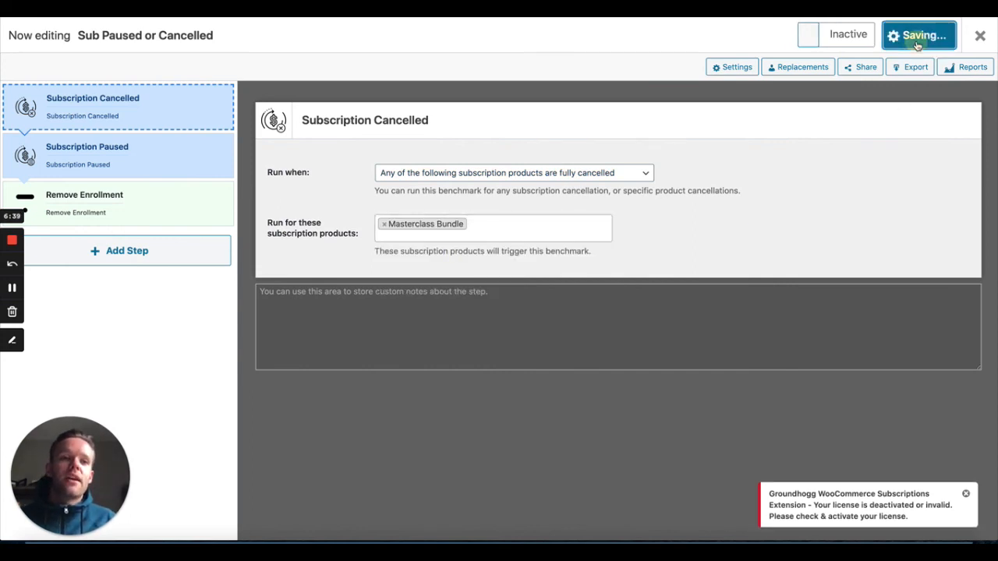
- Set the Subscription Paused benchmark to run when any of the following subscription products are paused, choose Masterclass Bundle, and save the funnel
click(188, 164)
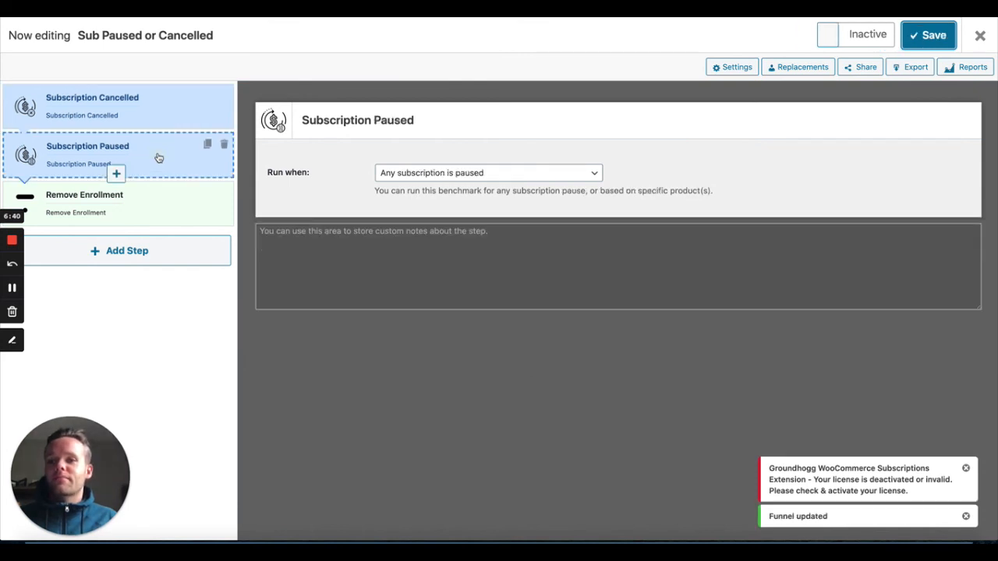
click(514, 173)
click(519, 184)
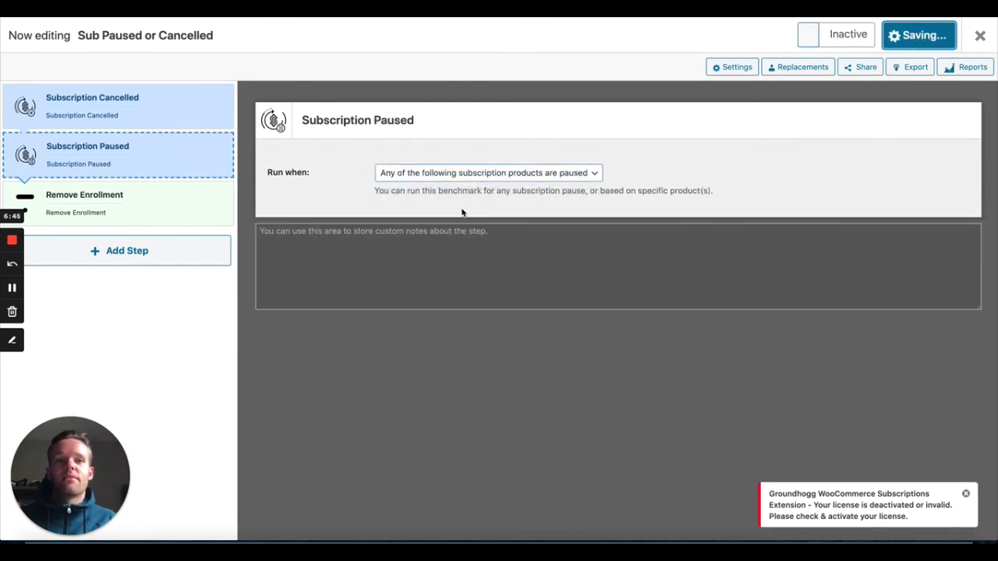
click(437, 230)
click(427, 252)
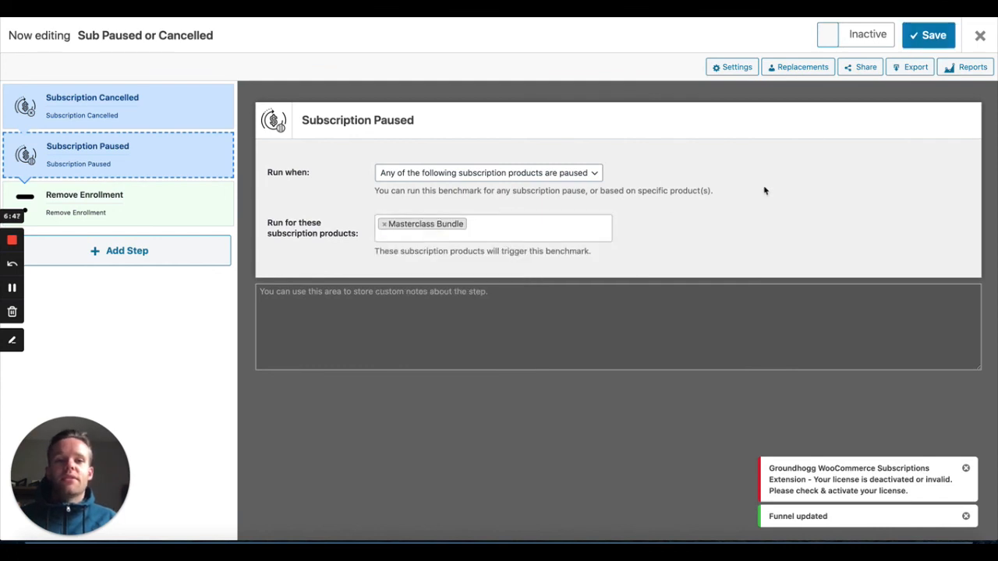
click(927, 40)
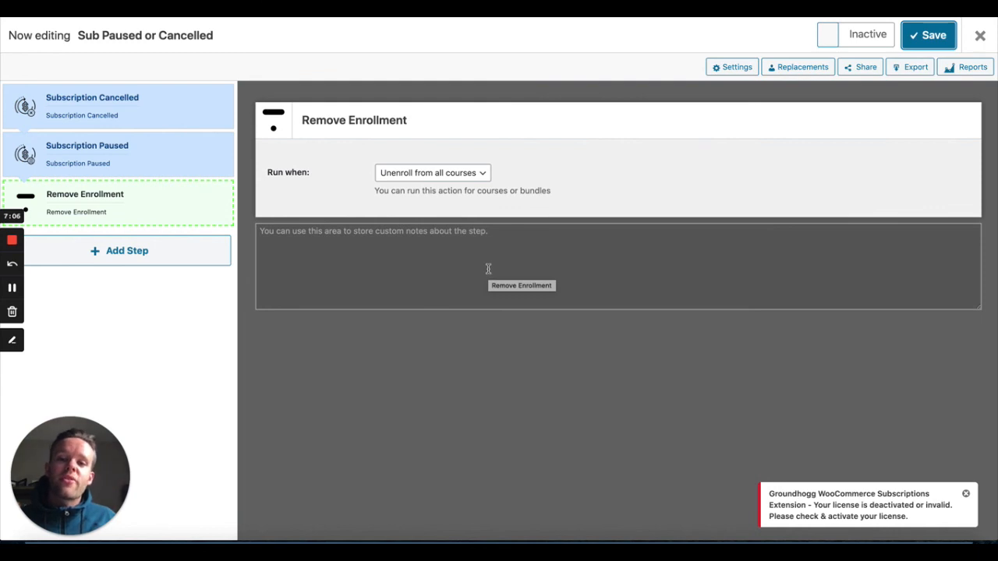
- Set the Remove Enrollment action to Unenroll by Course, save it, and add Course C and An Amazing Course as the courses
click(474, 174)
click(421, 150)
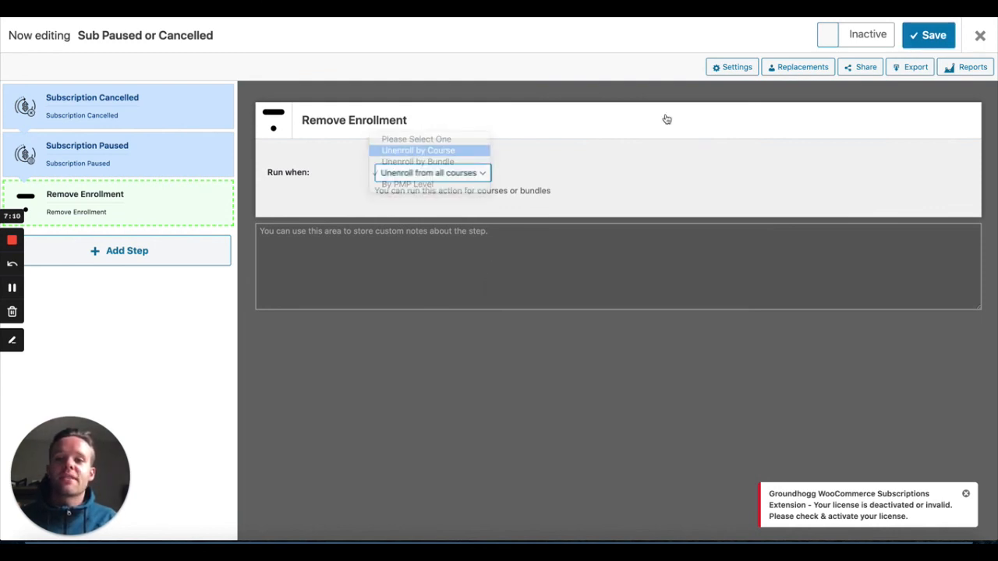
click(930, 39)
click(421, 227)
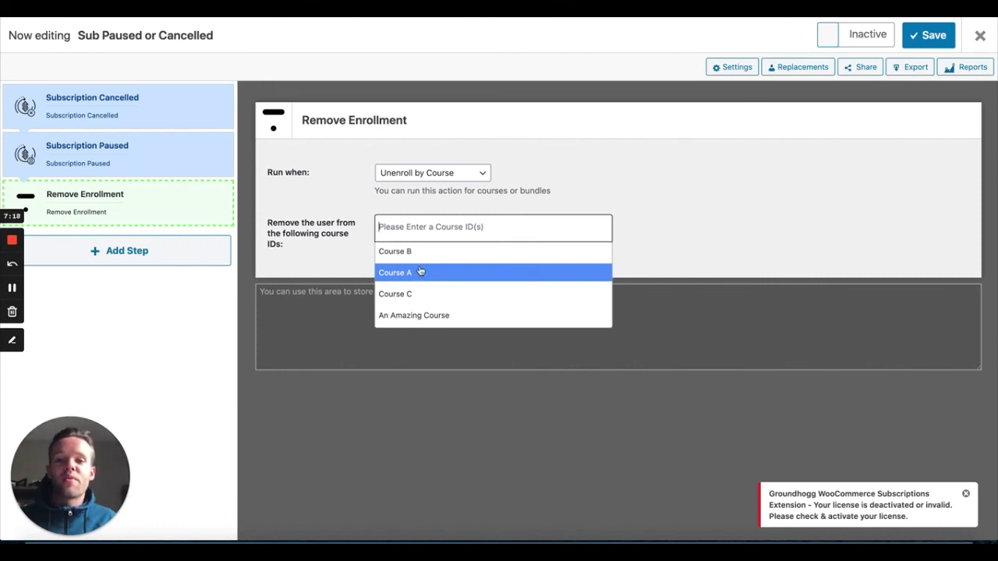
click(407, 294)
click(493, 218)
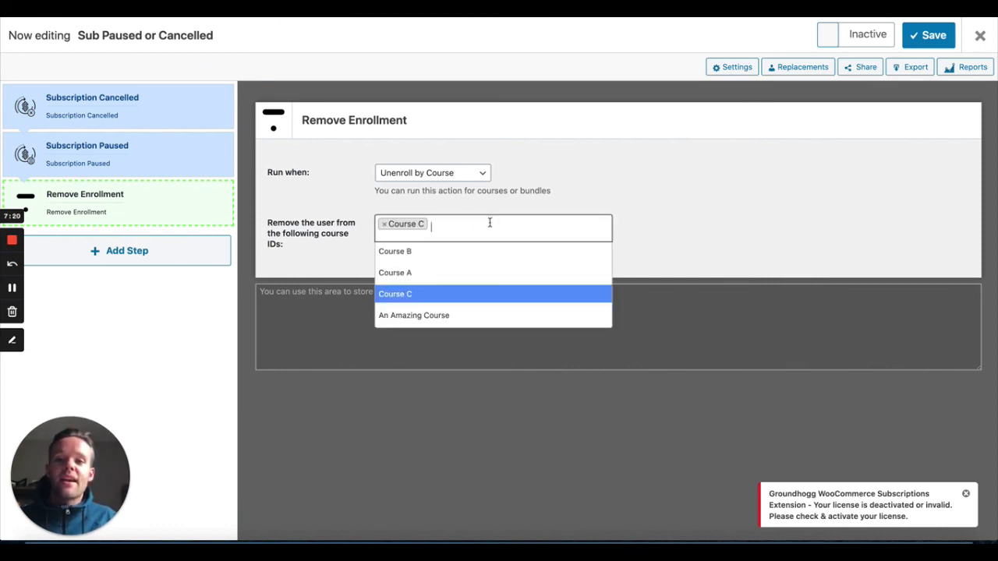
click(448, 316)
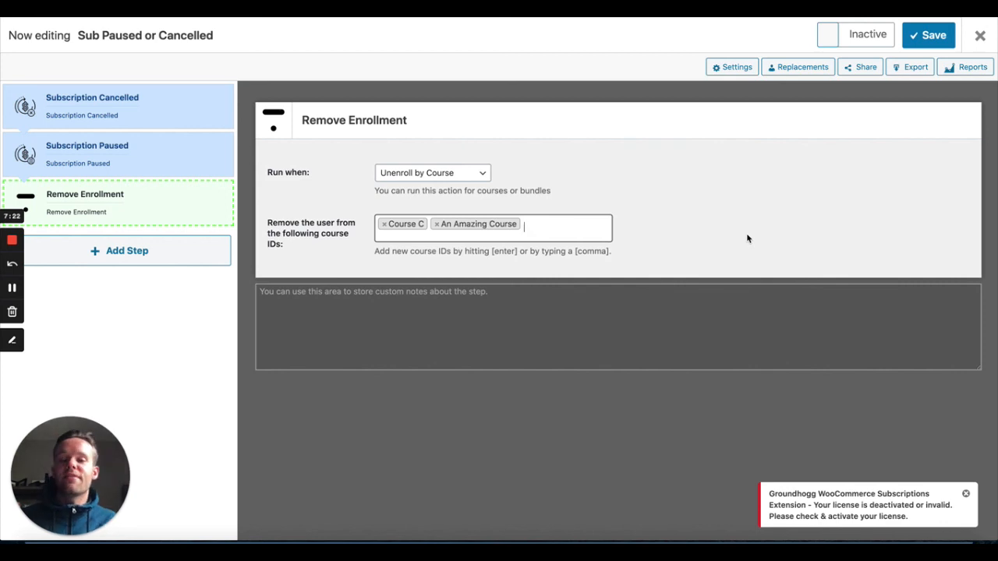